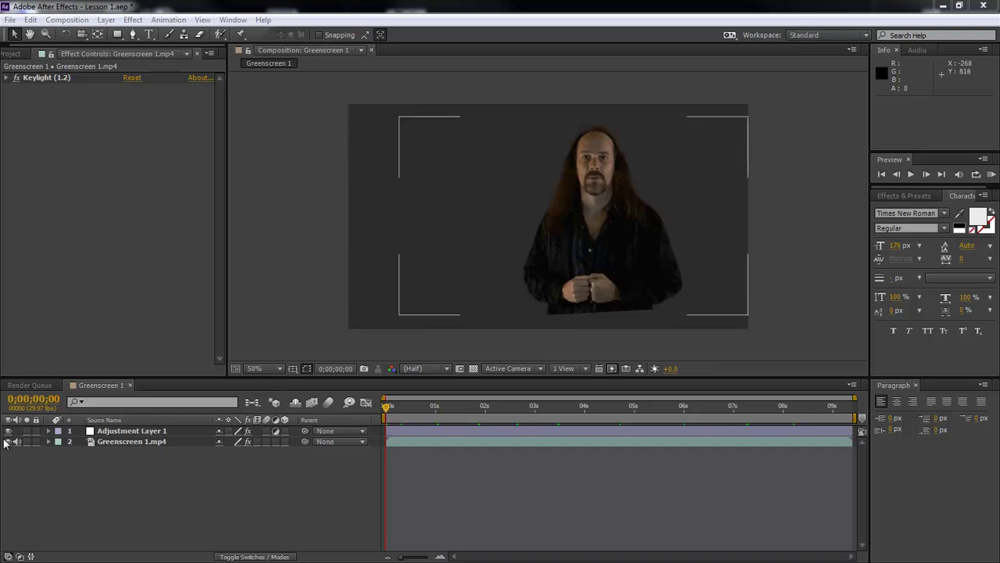
Toggle Keylight and the darkening adjustment layer off and back on to compare with the original green footage.
left_click(16, 77)
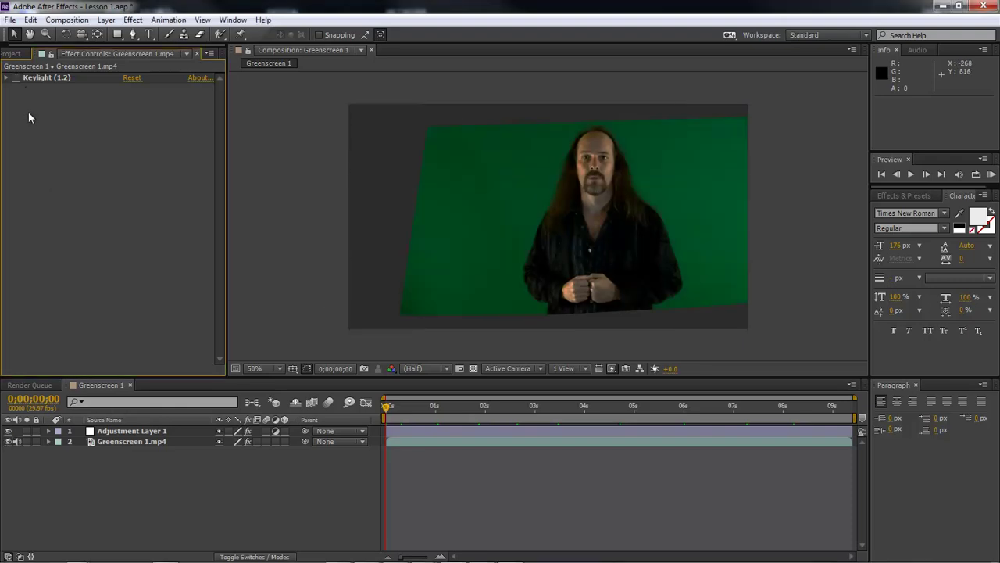
left_click(7, 431)
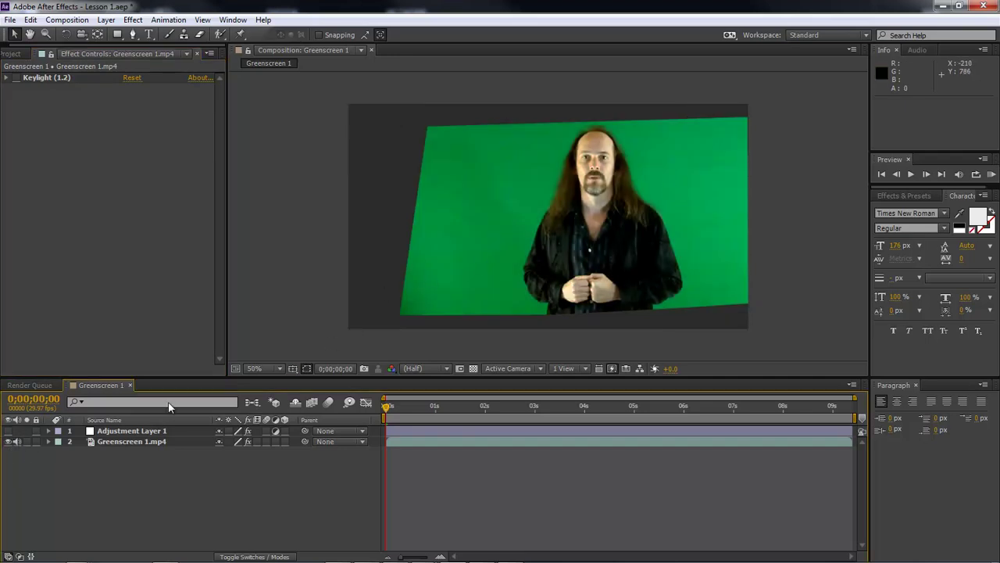
left_click(7, 431)
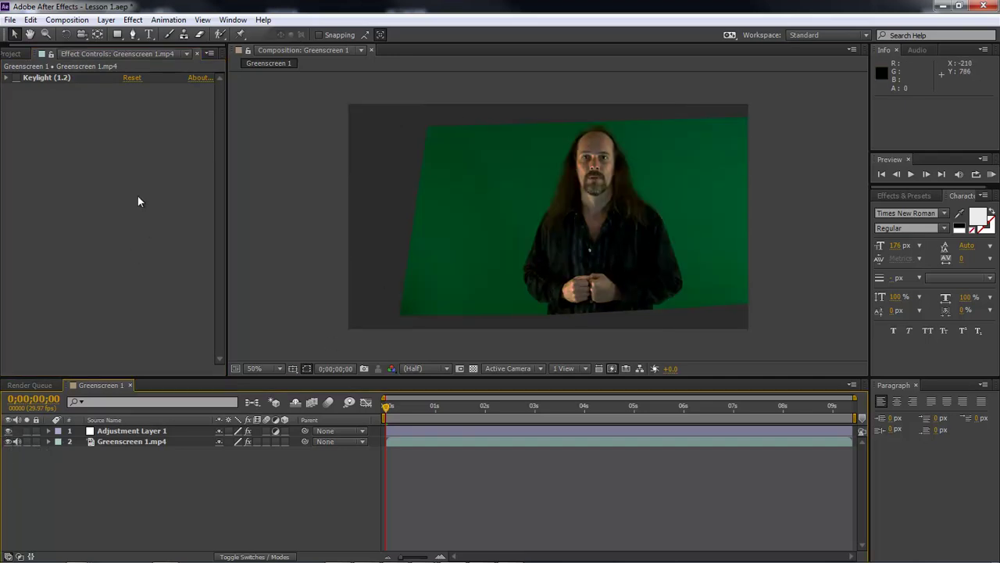
left_click(17, 78)
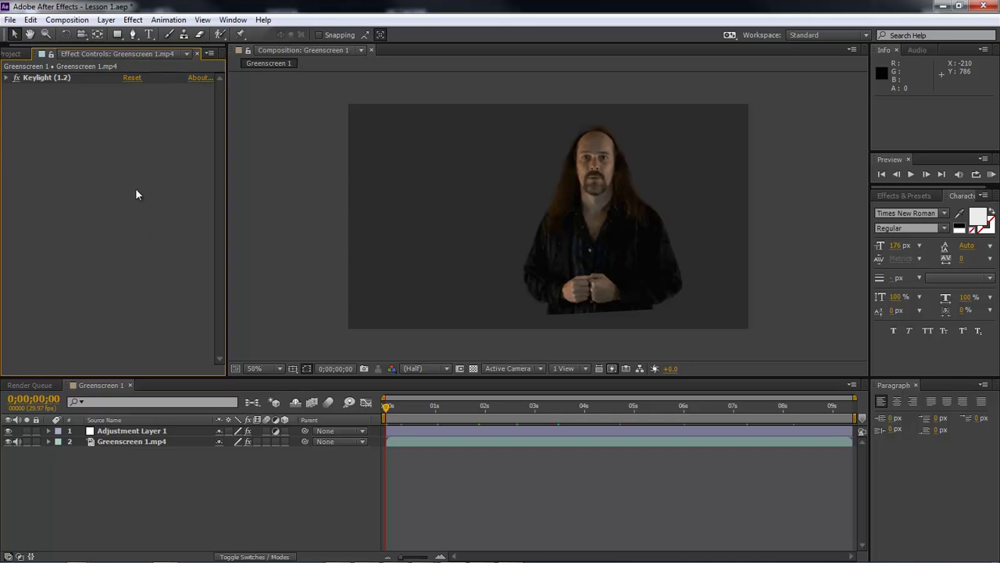
Show the title/action safe guides and display the footage layer's Mask 1 outline.
key("apostrophe")
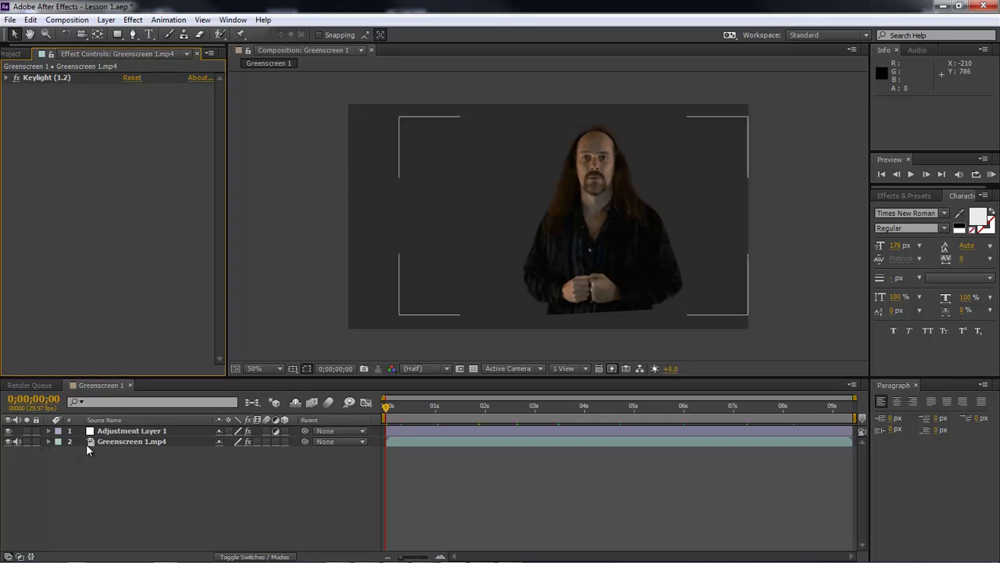
left_click(48, 443)
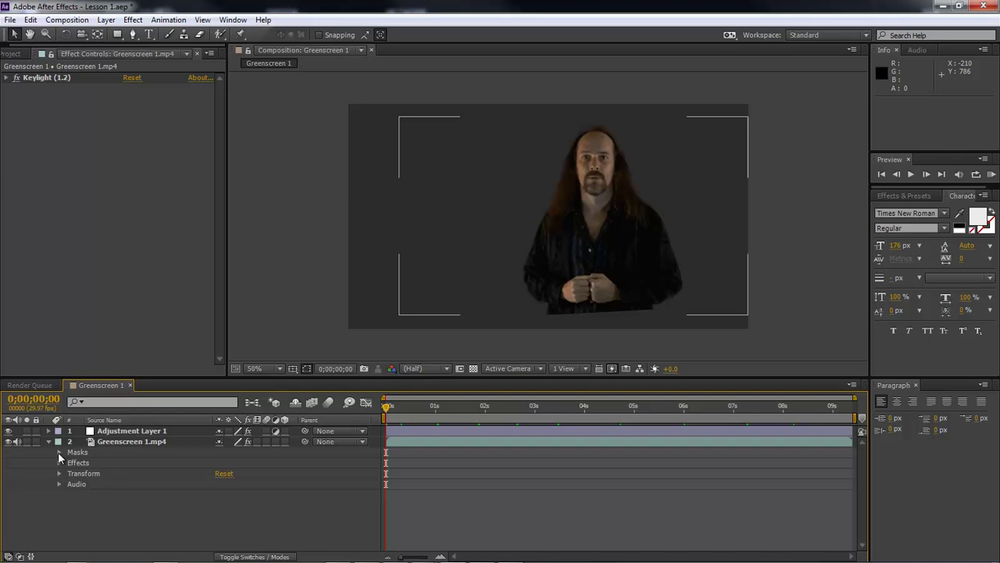
left_click(58, 452)
left_click(99, 464)
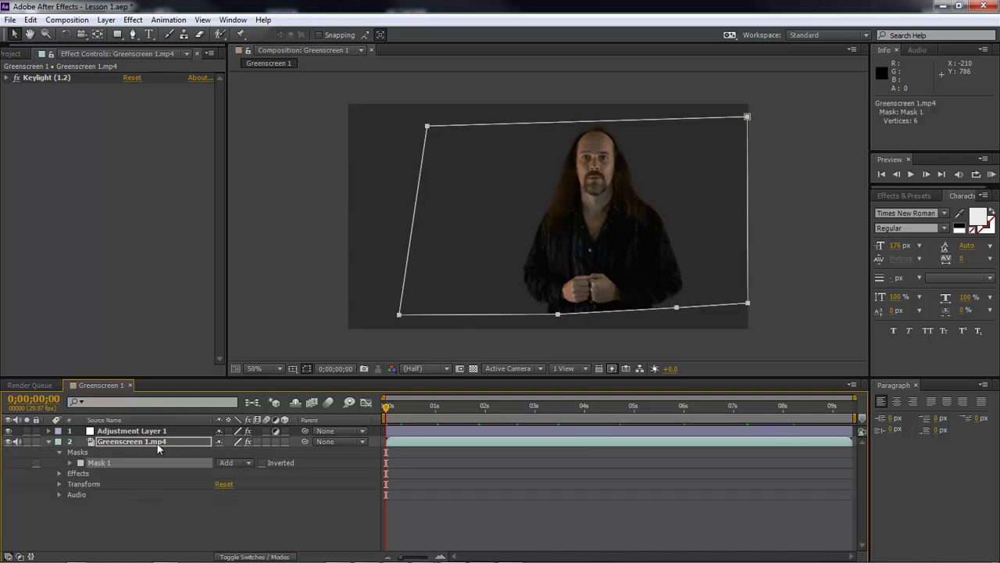
Create a new composition Greenscreen 2 from Greenscreen 1.mp4 in the Project panel.
left_click(54, 442)
left_click(97, 454)
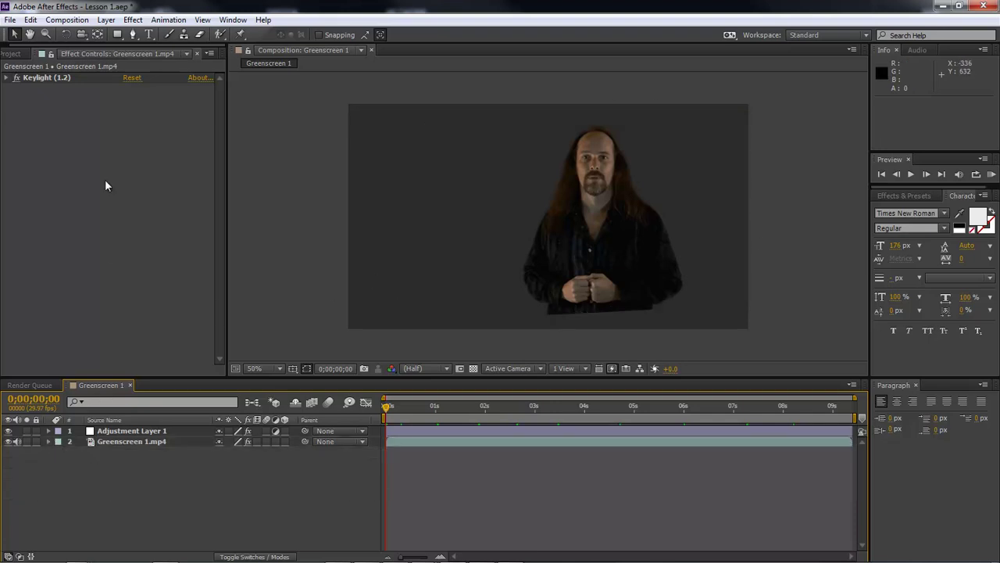
left_click(21, 53)
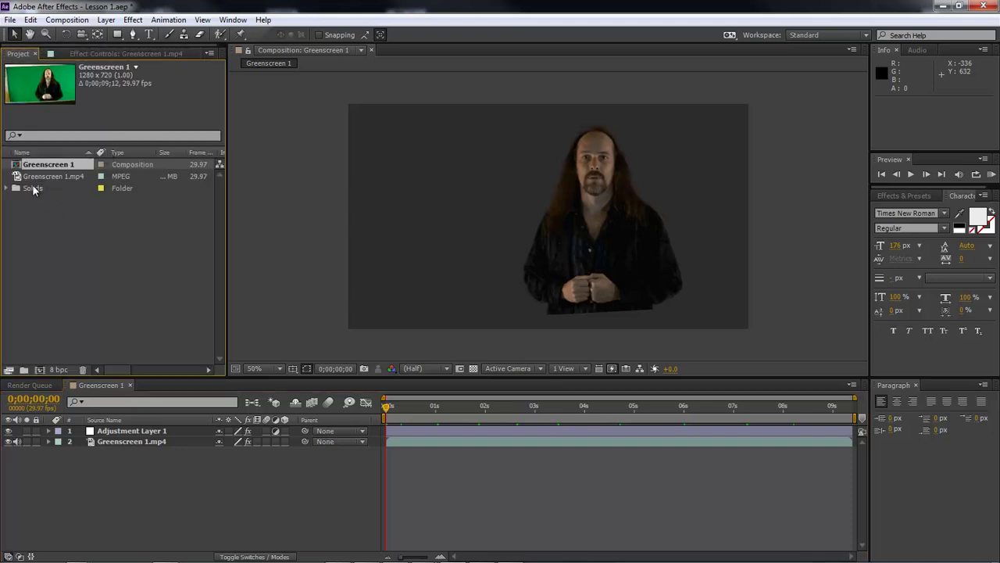
left_click_drag(43, 176, 41, 371)
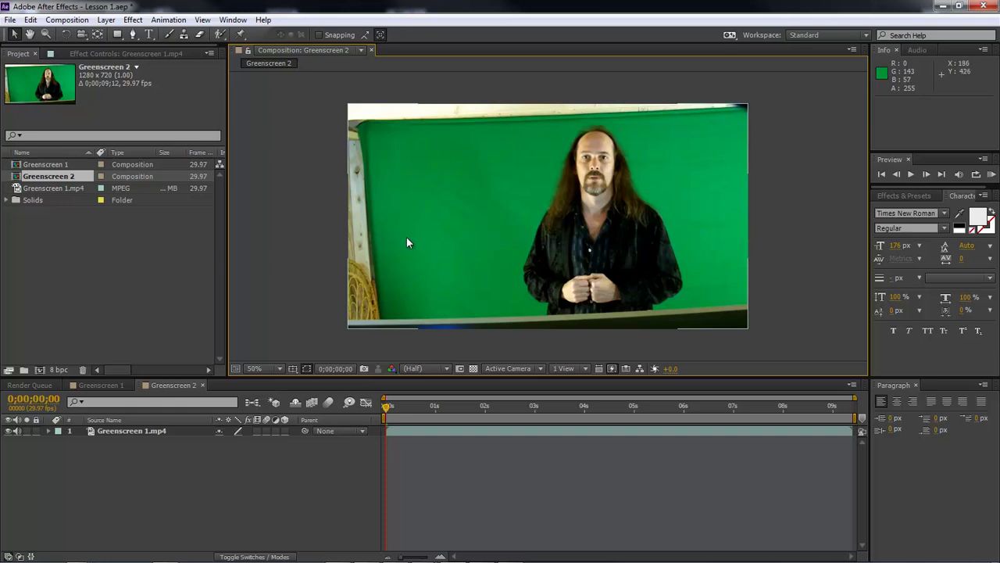
With the Pen tool, draw a closed four-point mask around the green backdrop area.
left_click(122, 431)
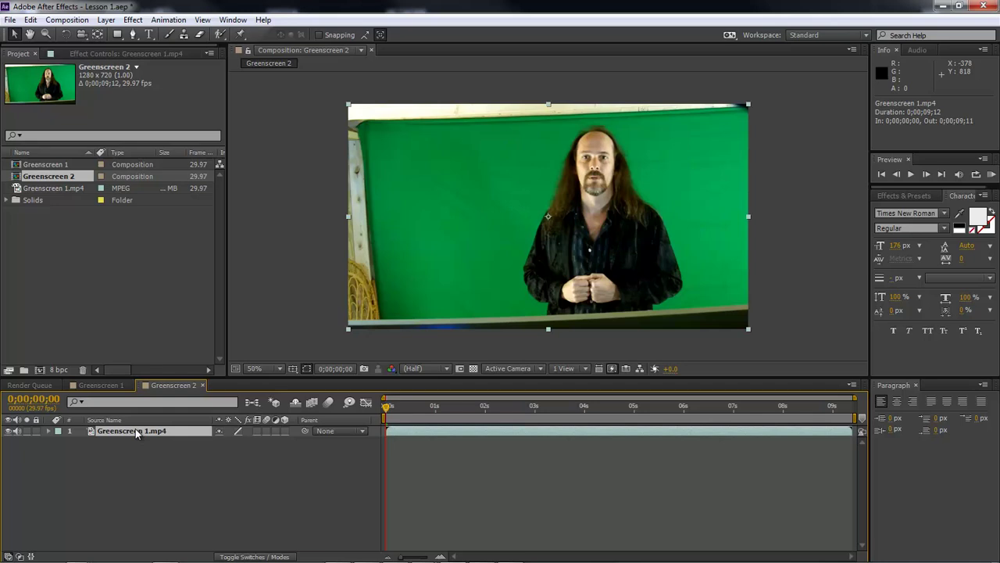
left_click(133, 35)
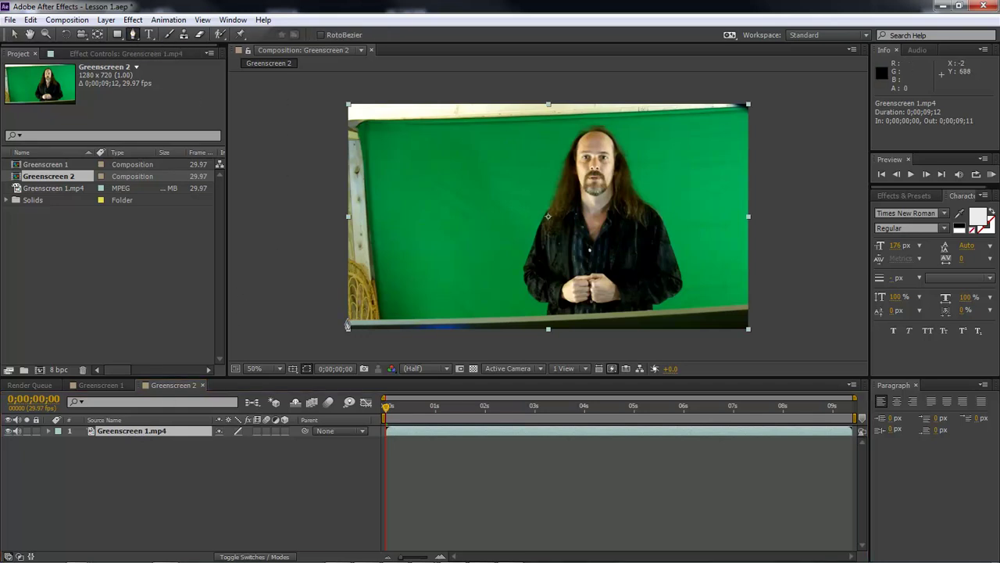
left_click(386, 325)
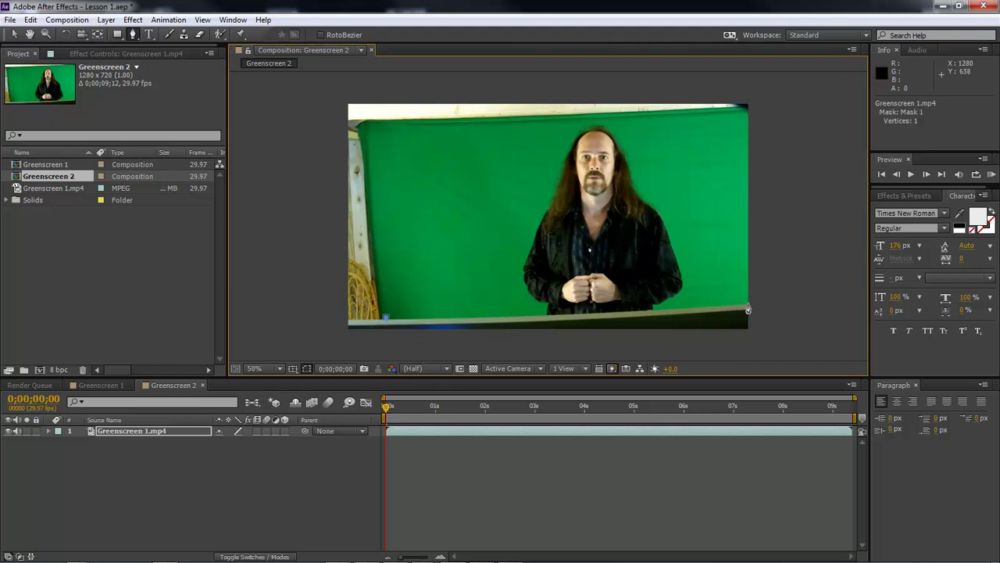
left_click(746, 305)
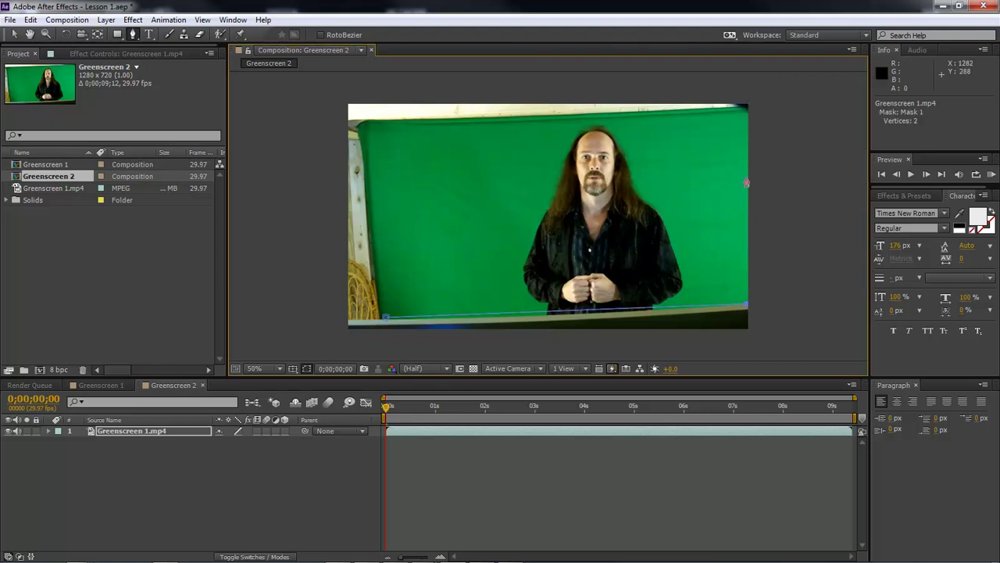
left_click(745, 110)
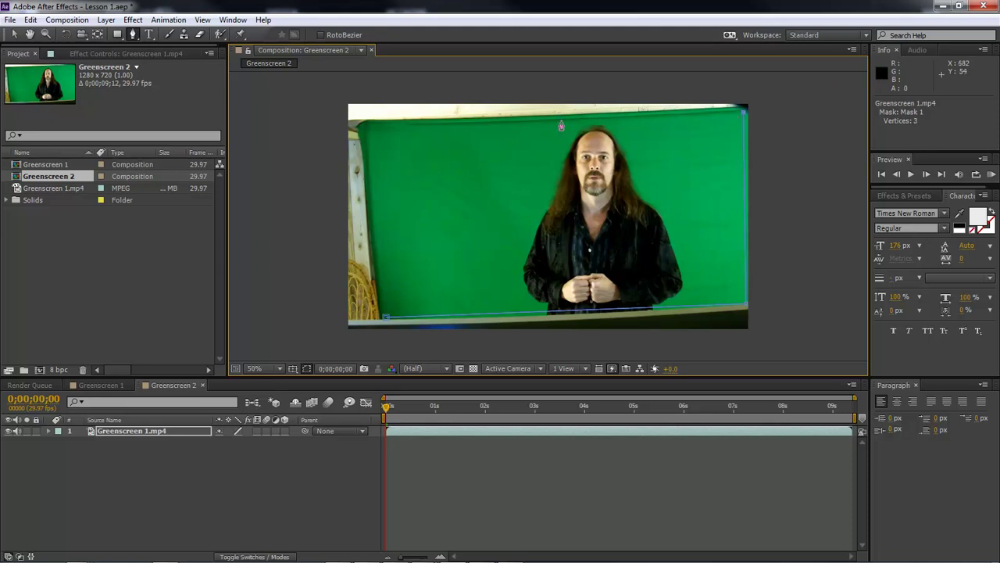
left_click(396, 126)
left_click(387, 316)
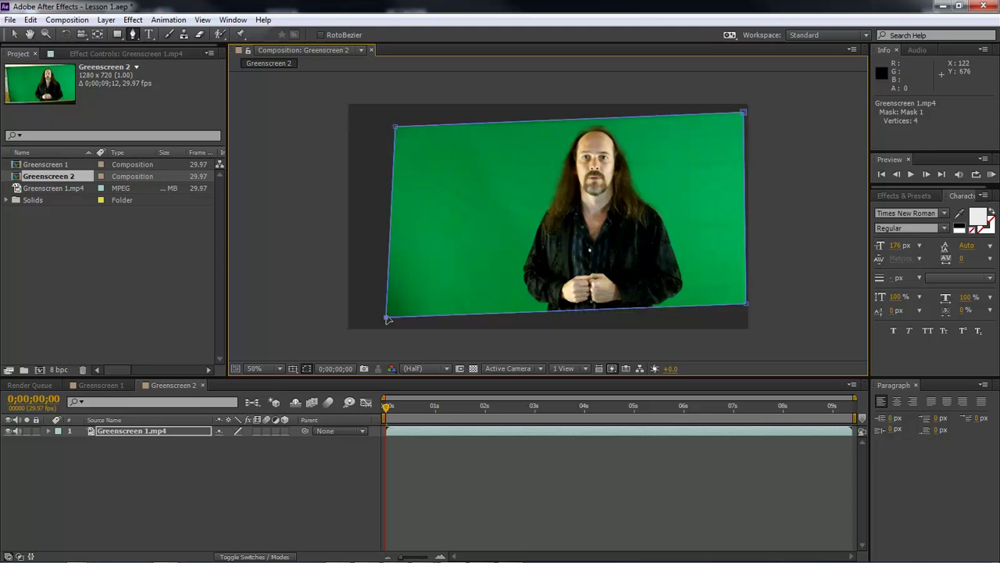
Add a fifth vertex on the mask's bottom edge and nudge the bottom points into place.
left_click(527, 313)
left_click_drag(527, 316, 529, 315)
left_click_drag(386, 317, 385, 319)
left_click_drag(745, 305, 745, 307)
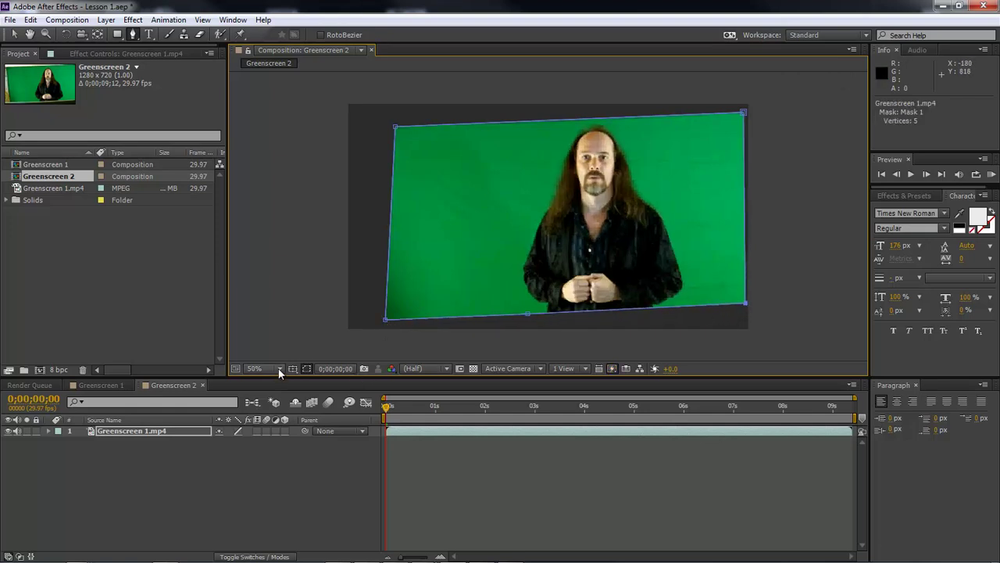
Fine-tune the mask vertices with the Selection tool, adjusting the bottom and top-left points.
key("v")
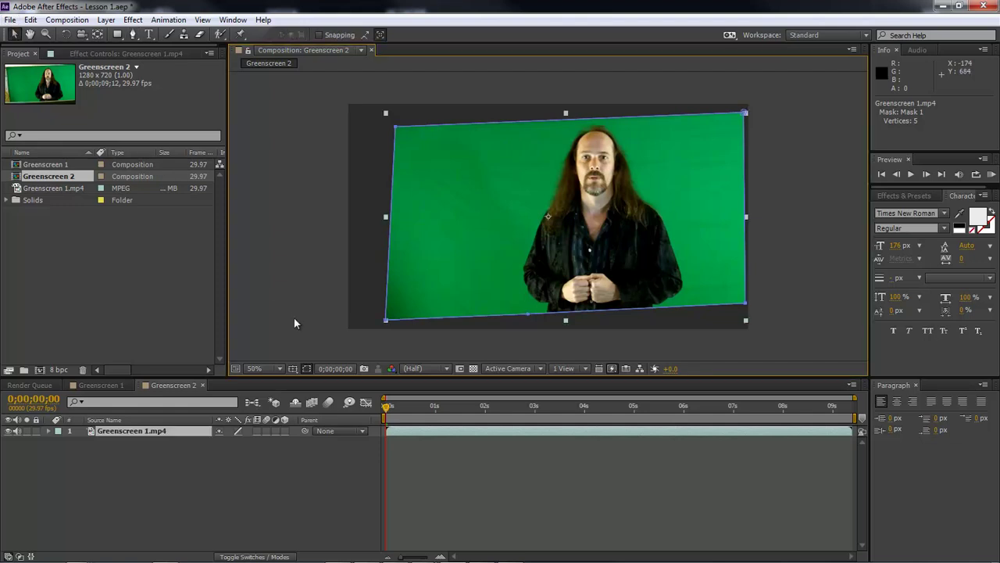
left_click(511, 344)
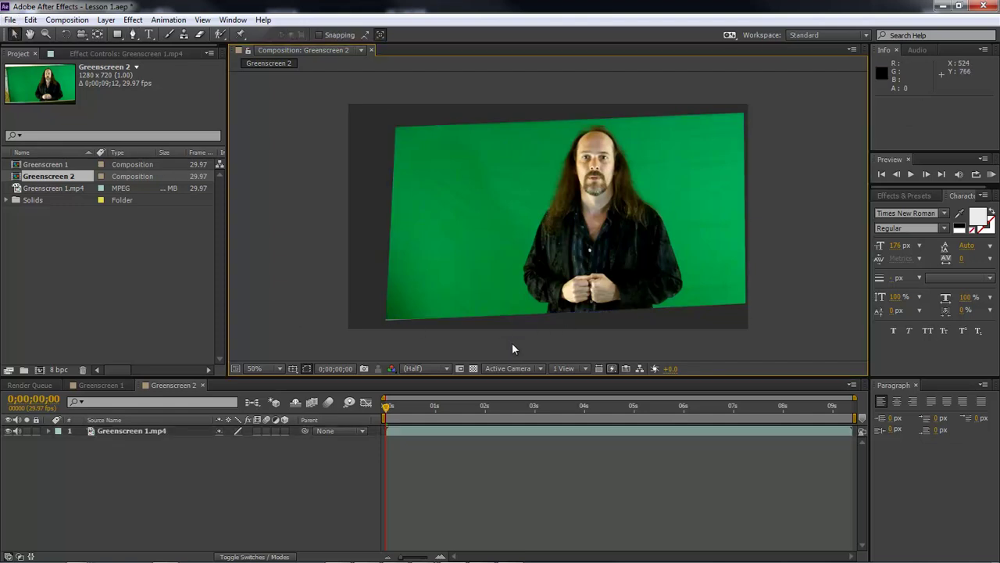
left_click(450, 260)
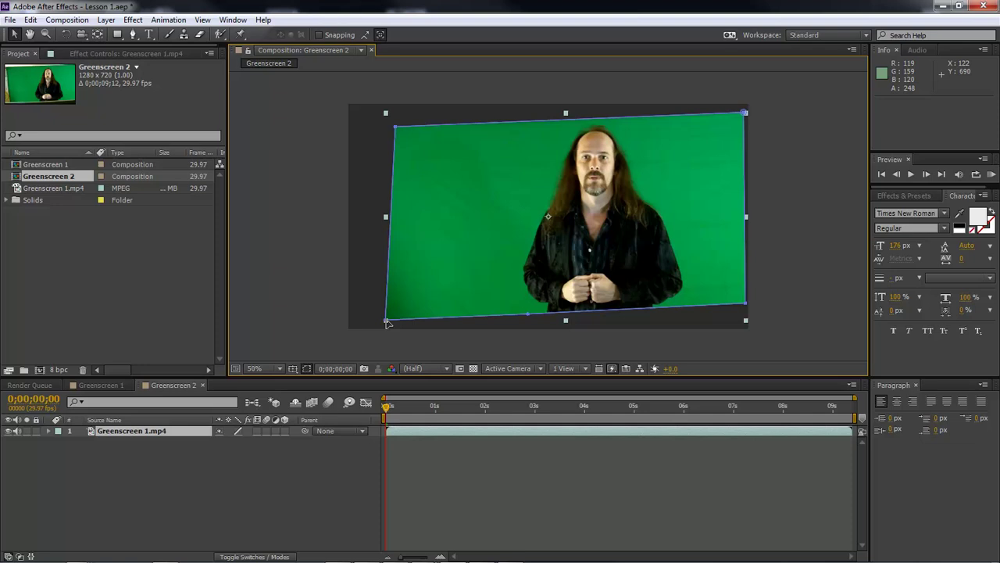
left_click_drag(385, 320, 375, 340)
left_click_drag(527, 315, 565, 354)
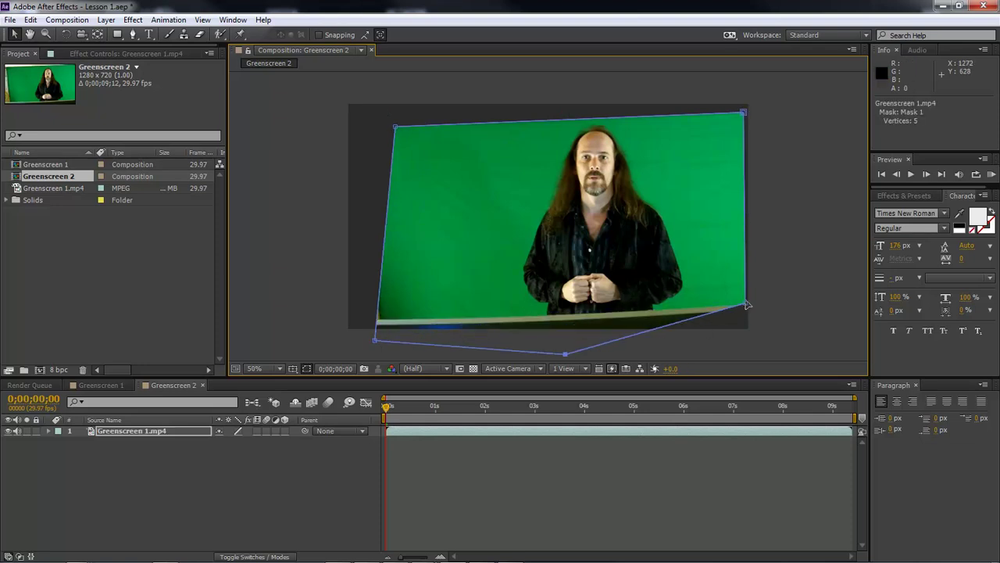
left_click_drag(746, 304, 768, 339)
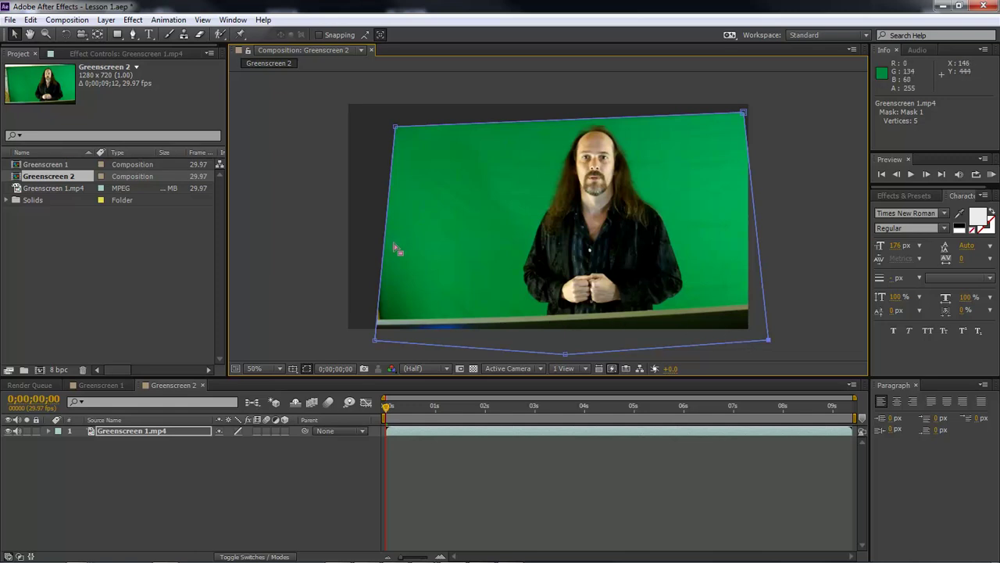
mouse_move(395, 125)
left_mouse_down()
mouse_move(297, 128)
mouse_move(385, 129)
left_mouse_up()
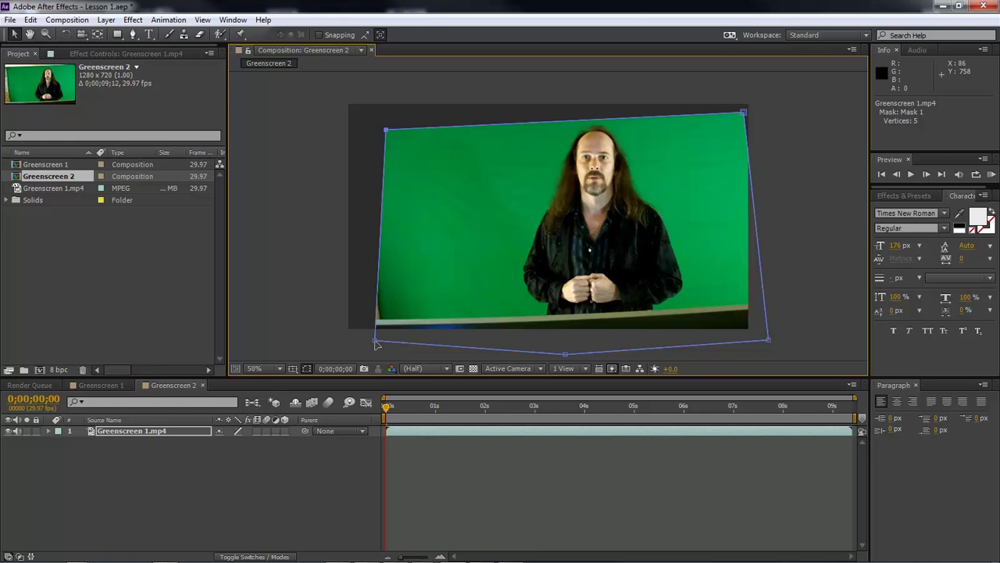
left_click_drag(375, 341, 383, 314)
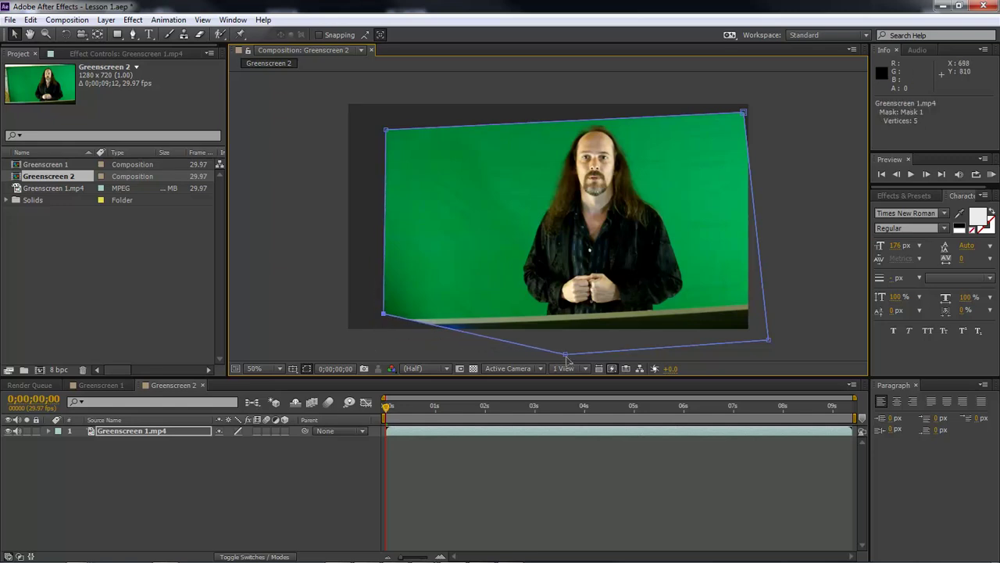
left_click_drag(568, 357, 560, 313)
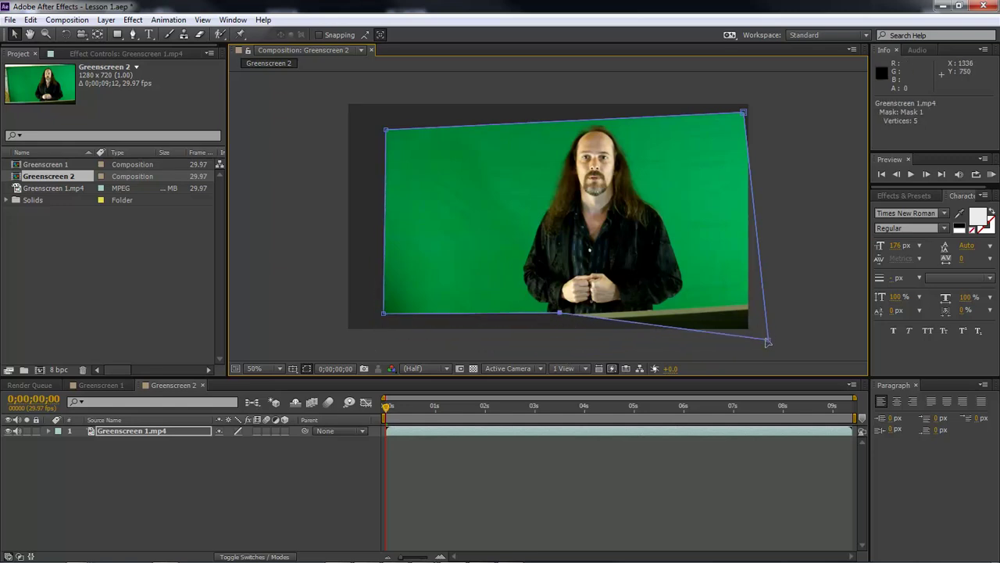
left_click_drag(768, 341, 747, 307)
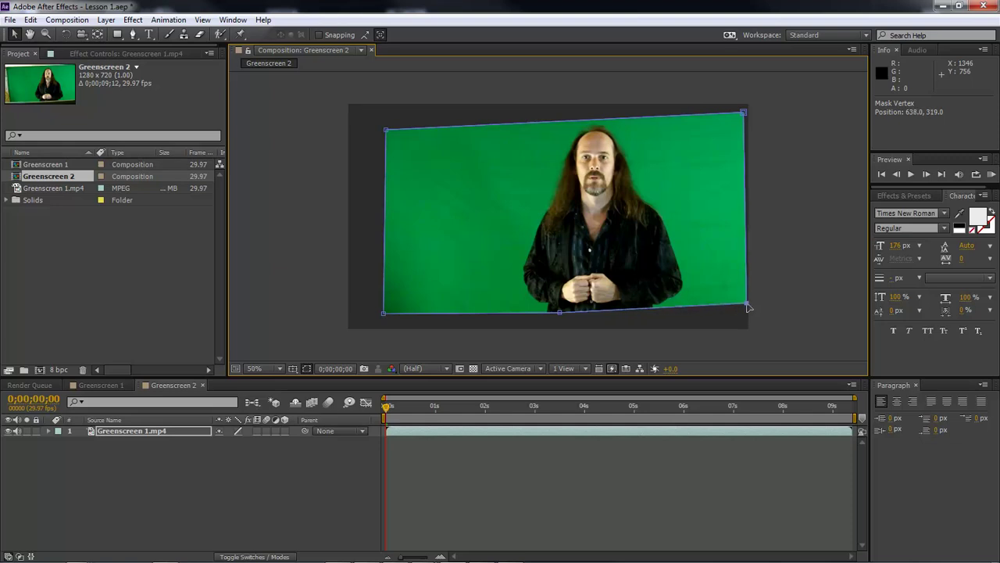
left_click(450, 238)
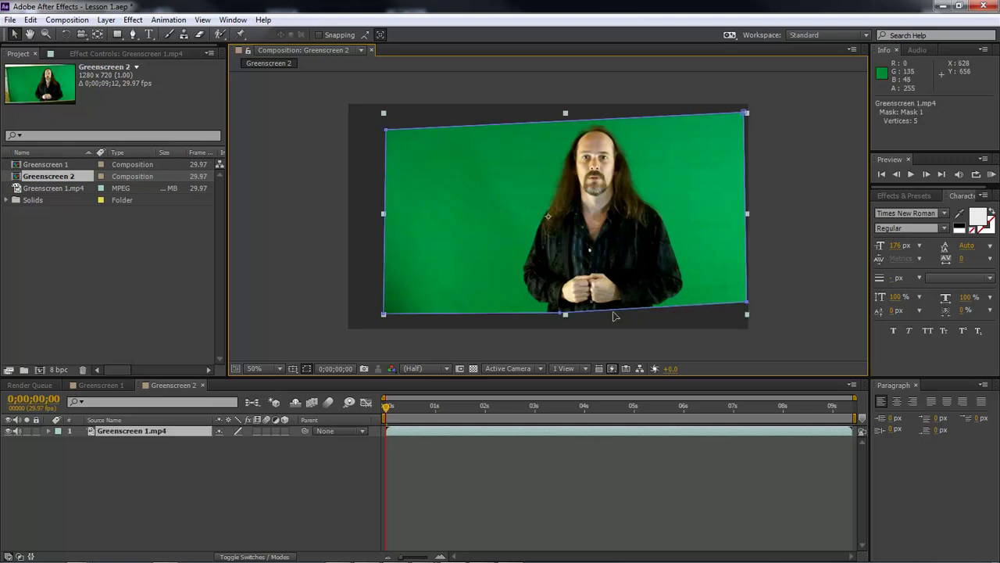
left_click(785, 267)
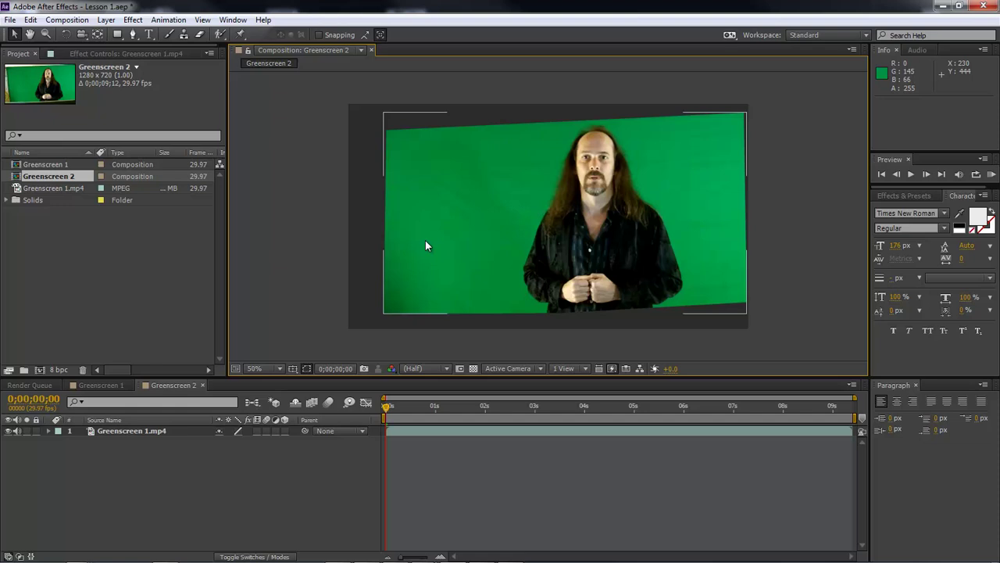
Apply Keylight (1.2) to Greenscreen 1.mp4 and eyedrop the green backdrop as Screen Colour.
left_click(116, 430)
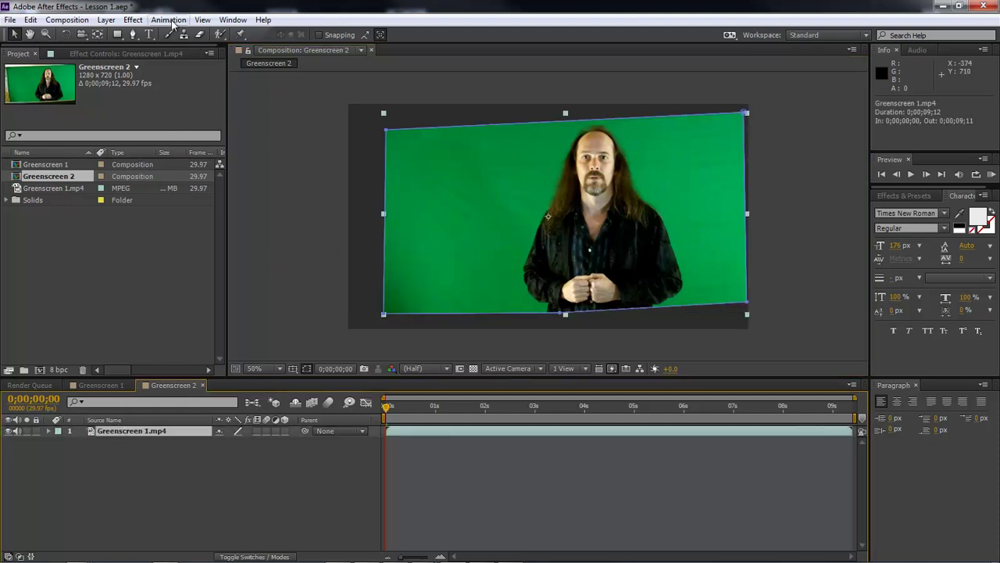
left_click(133, 20)
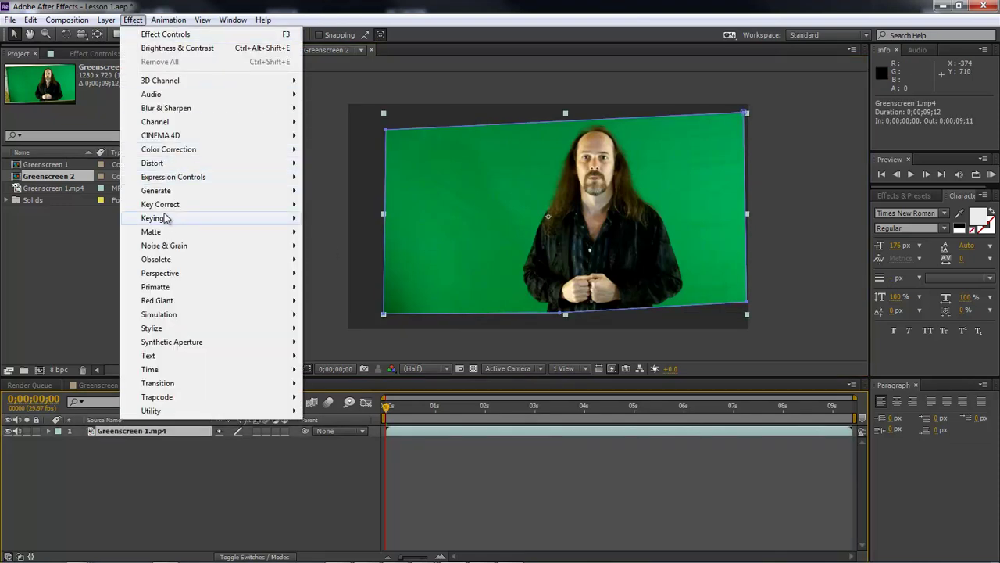
mouse_move(164, 218)
left_click(395, 308)
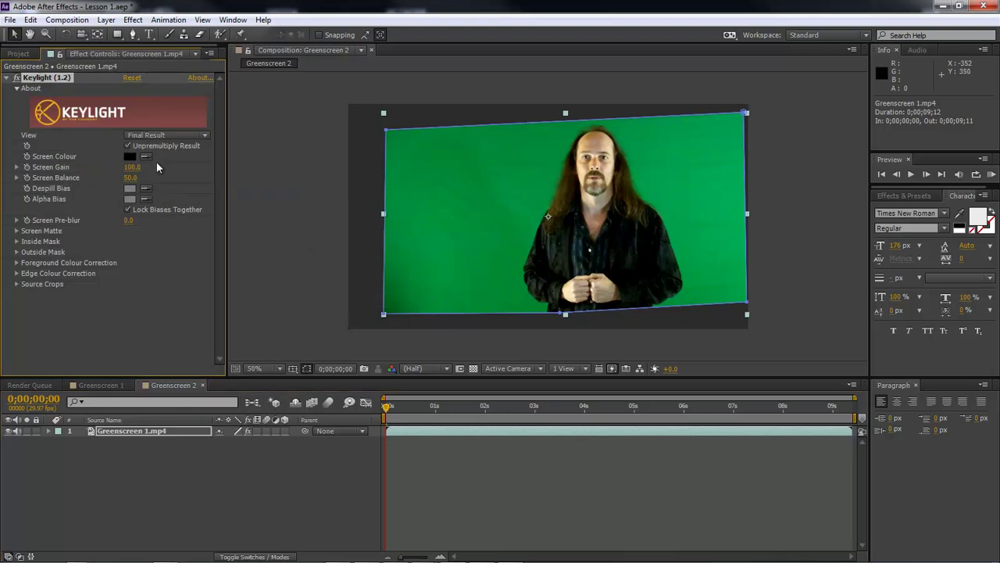
left_click(146, 157)
left_click(485, 191)
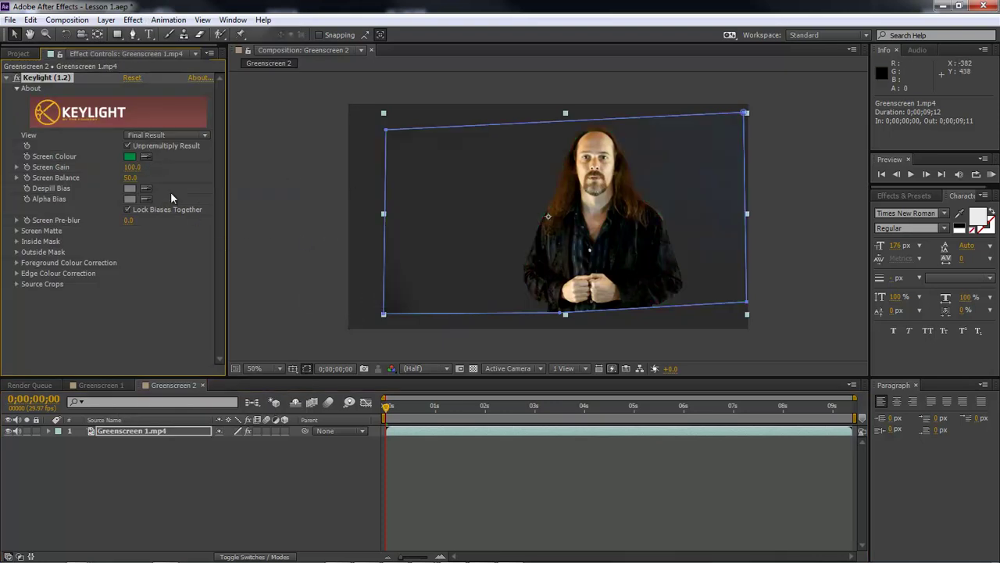
Switch Keylight's View to Screen Matte and expand the Screen Matte settings.
left_click(205, 135)
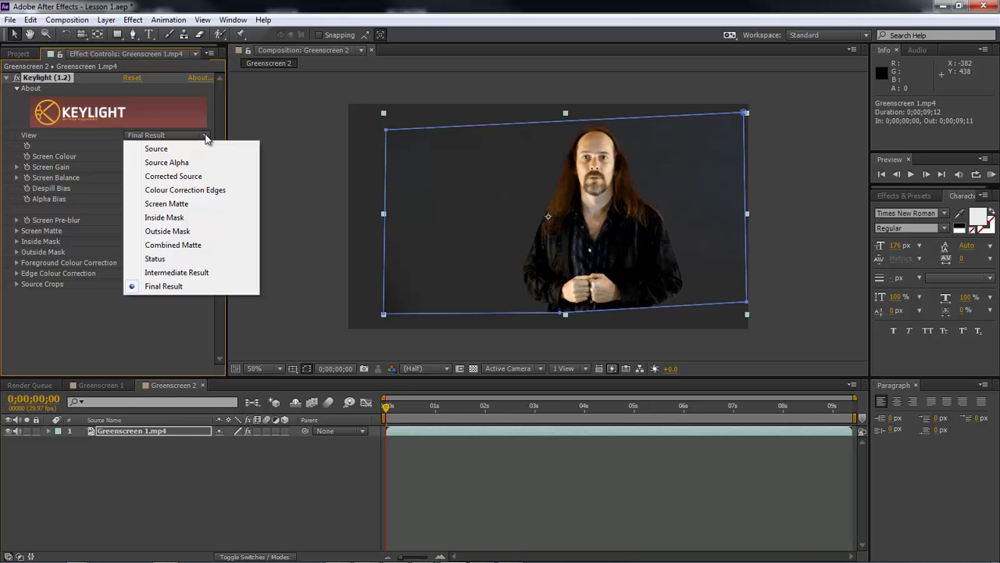
left_click(178, 222)
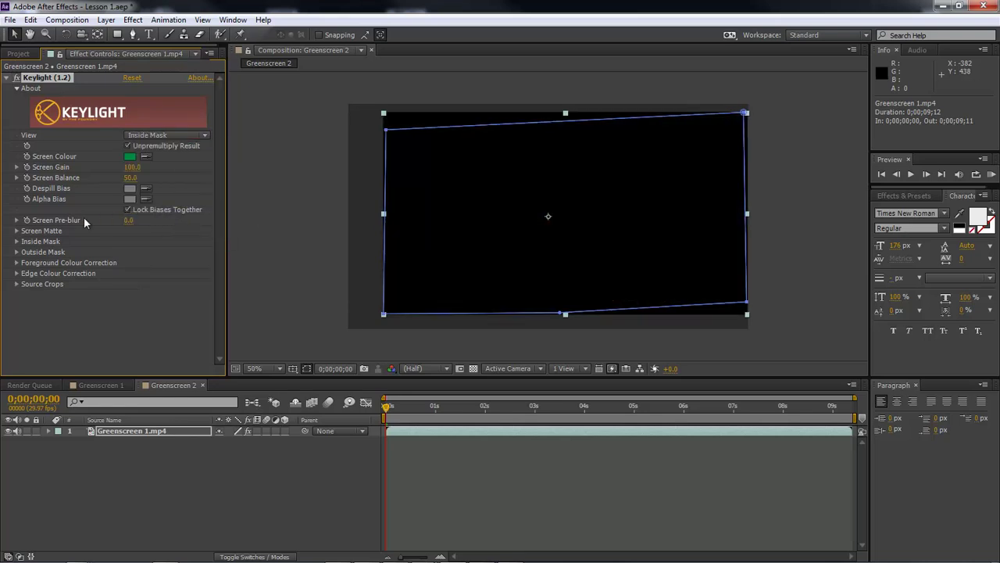
left_click(16, 232)
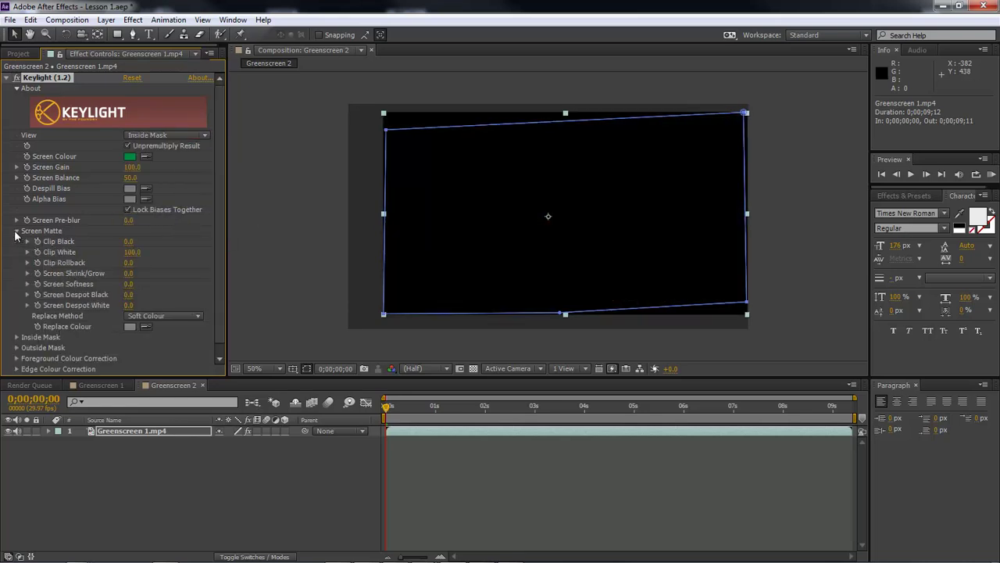
left_click(205, 136)
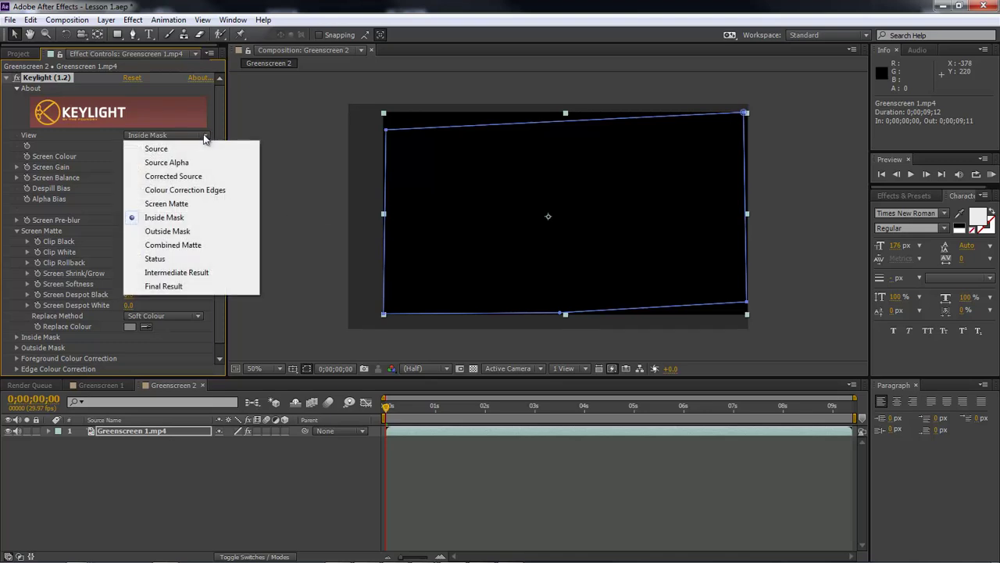
left_click(180, 204)
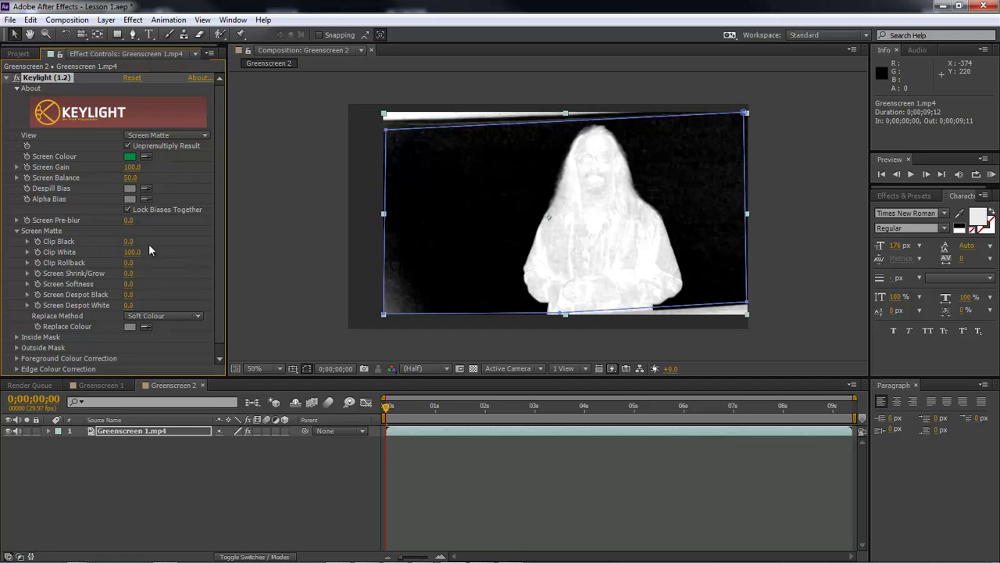
Set Clip Black to 30, Clip White to 85 and Screen Softness to 2.5.
left_click_drag(129, 244, 146, 243)
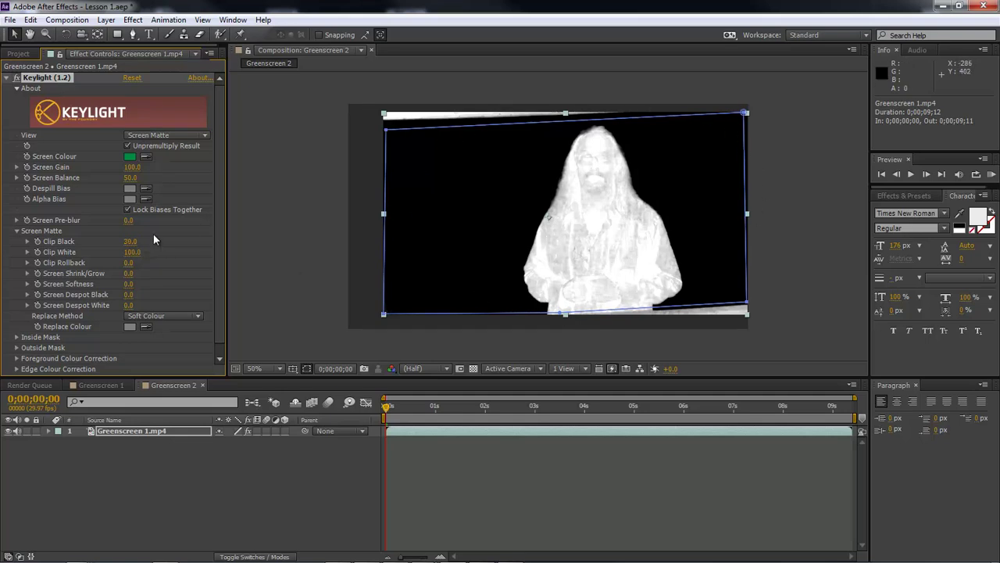
left_click_drag(131, 251, 125, 250)
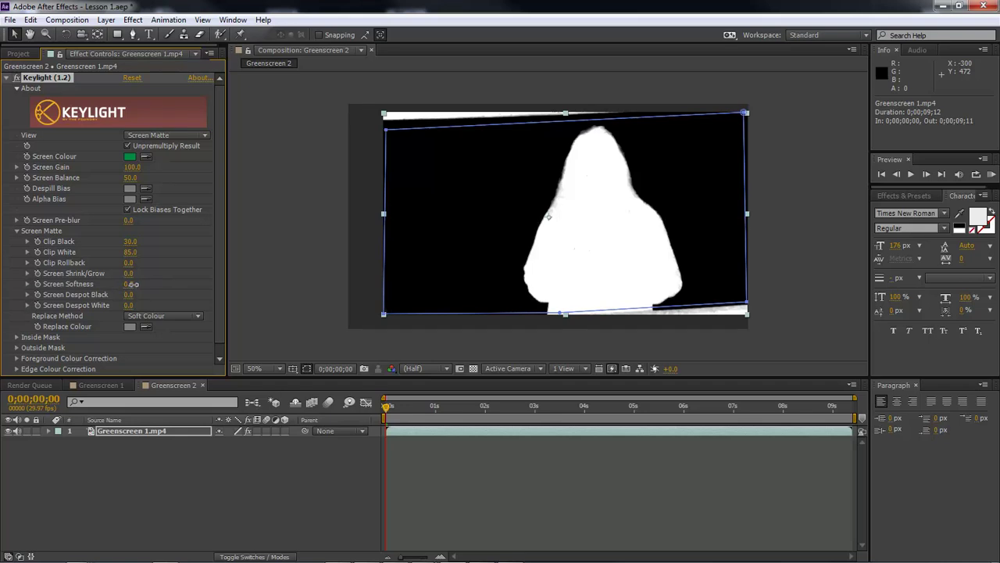
left_click_drag(137, 284, 141, 285)
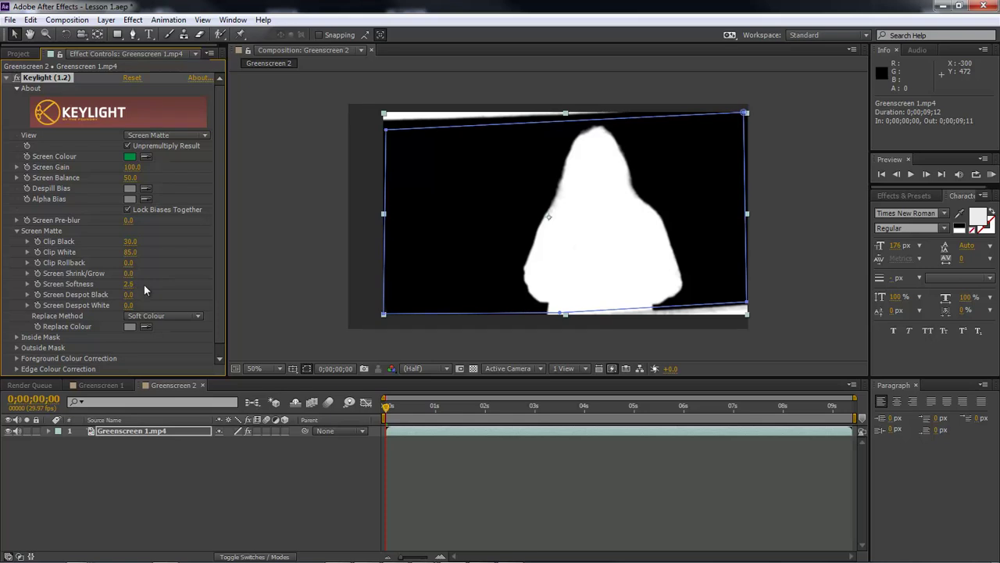
left_click(129, 285)
type("2.5")
key("Return")
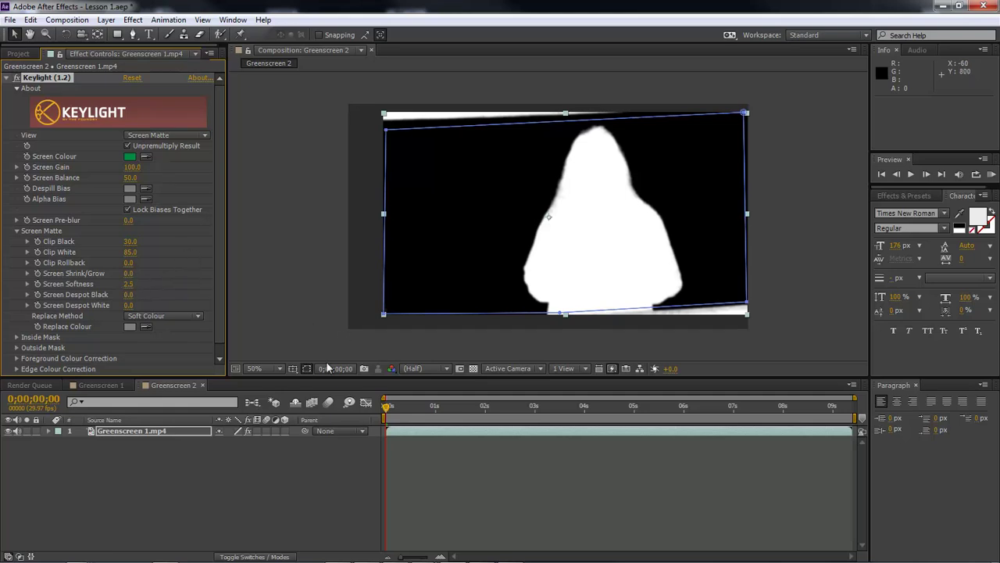
Set Keylight's View back to Final Result and deselect the footage layer.
left_click(196, 135)
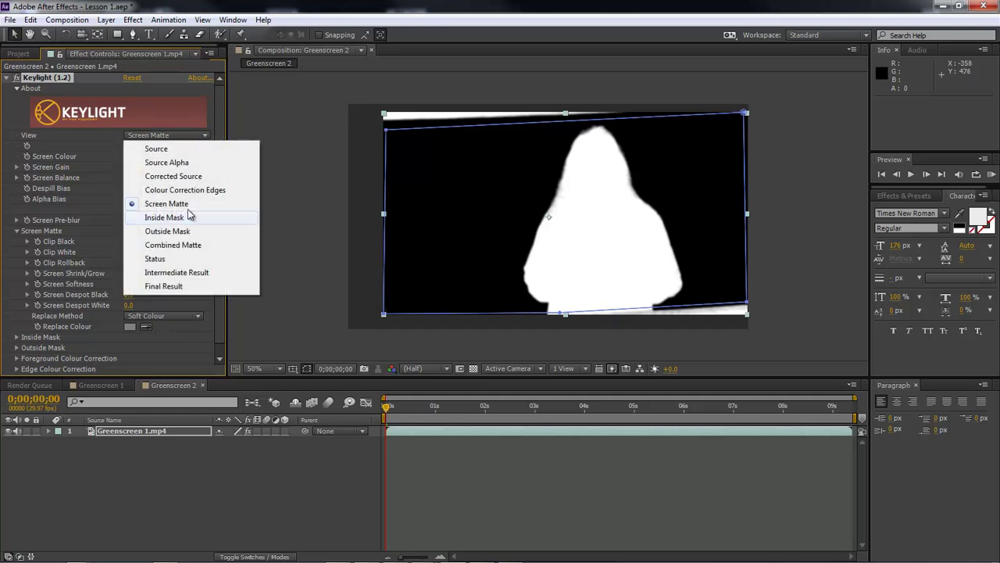
left_click(170, 286)
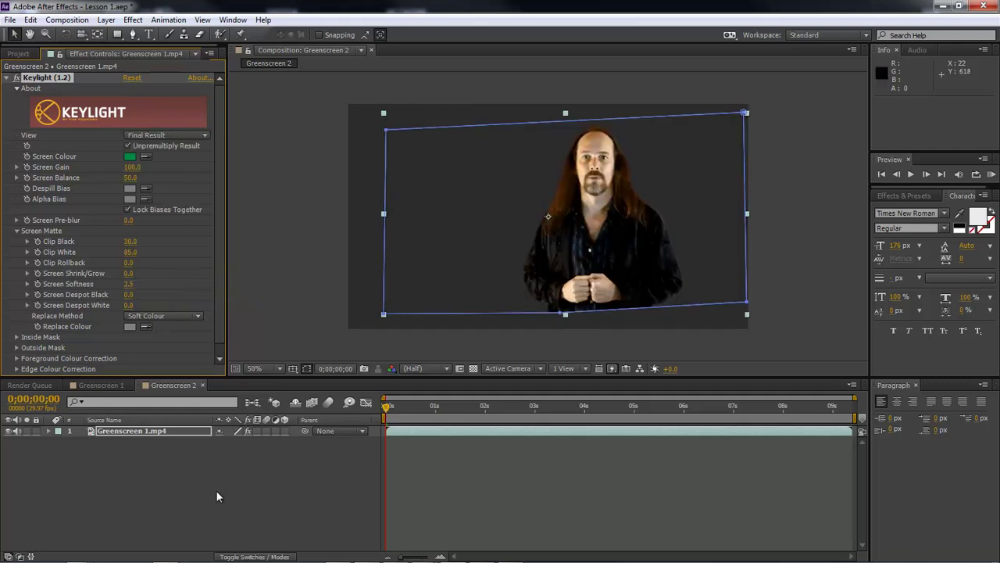
left_click(217, 493)
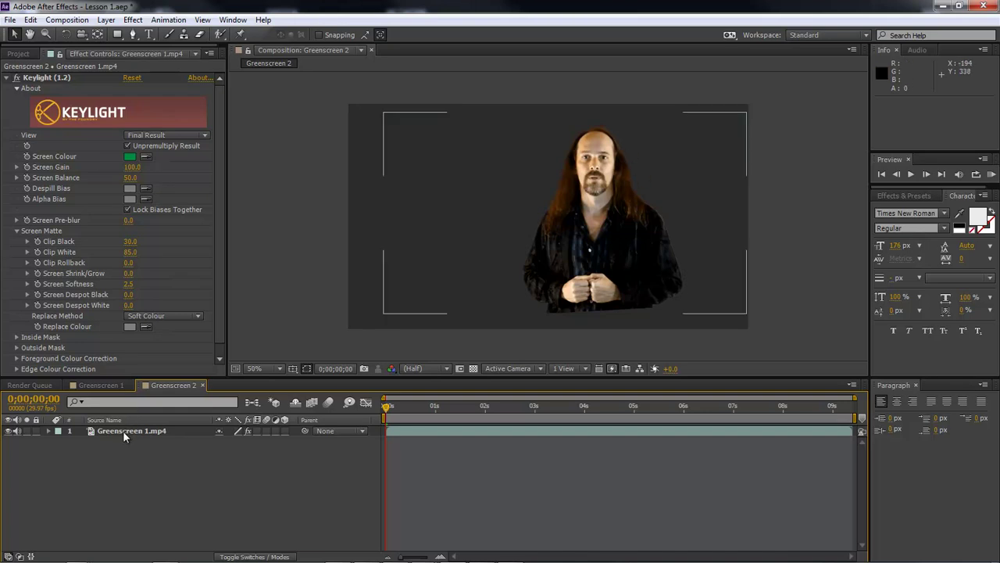
Add a new adjustment layer above the footage via Layer > New > Adjustment Layer.
left_click(106, 20)
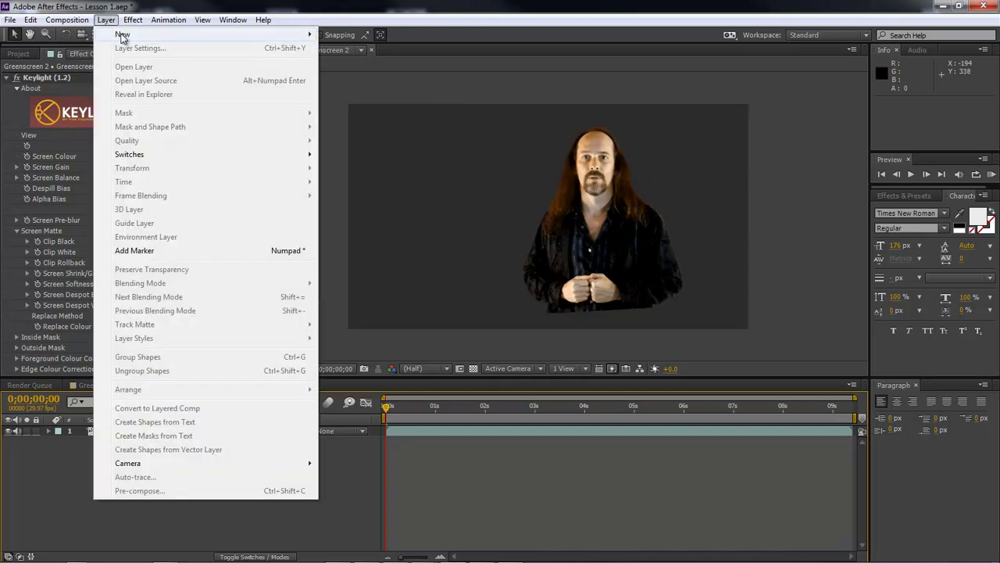
mouse_move(125, 35)
left_click(374, 117)
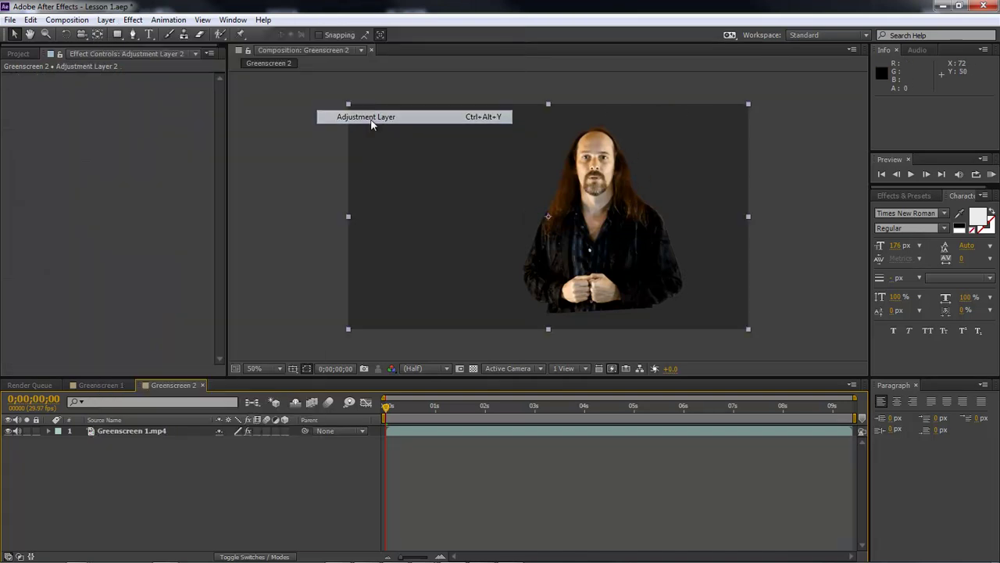
Apply Brightness & Contrast to the adjustment layer and scrub Brightness down to -110.
left_click(133, 19)
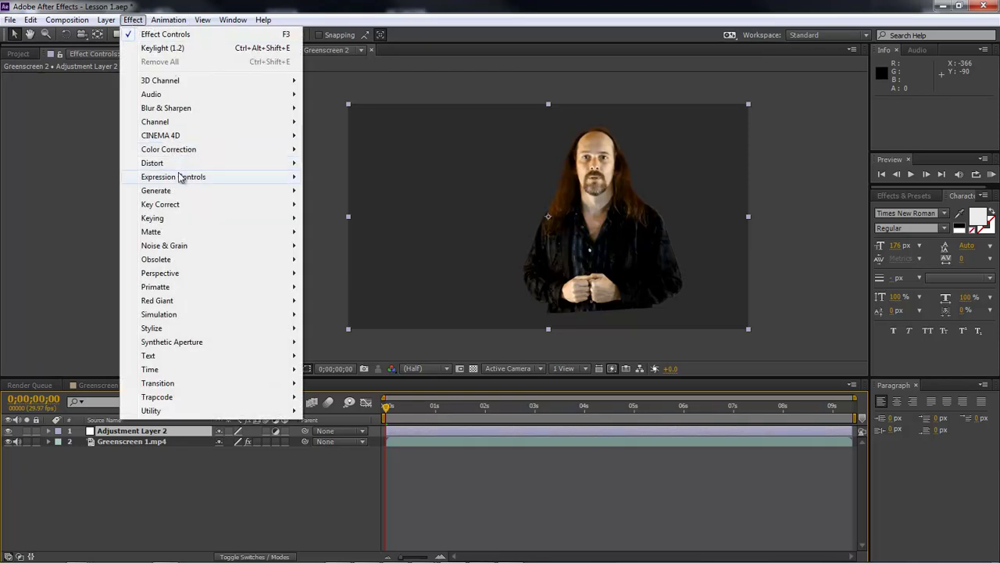
mouse_move(190, 150)
left_click(387, 163)
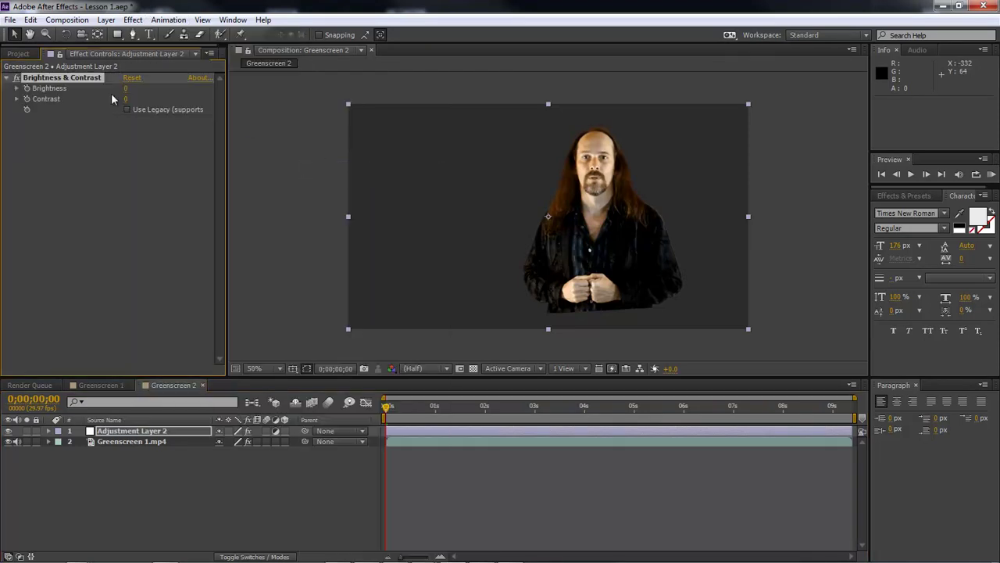
left_click_drag(125, 88, 54, 87)
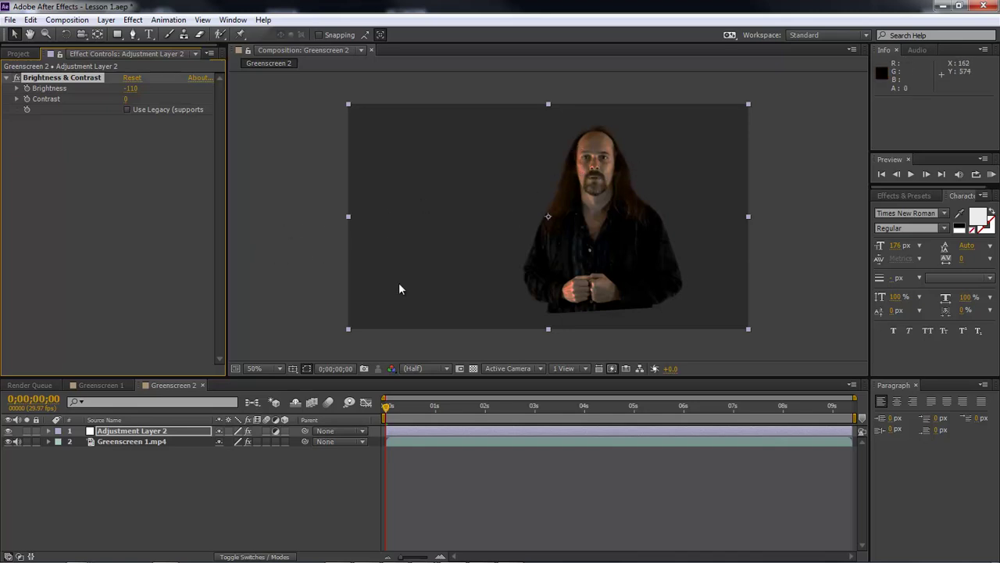
Compare Brightness & Contrast off and on, scrub through the first second, then select Greenscreen 1.mp4.
left_click(15, 79)
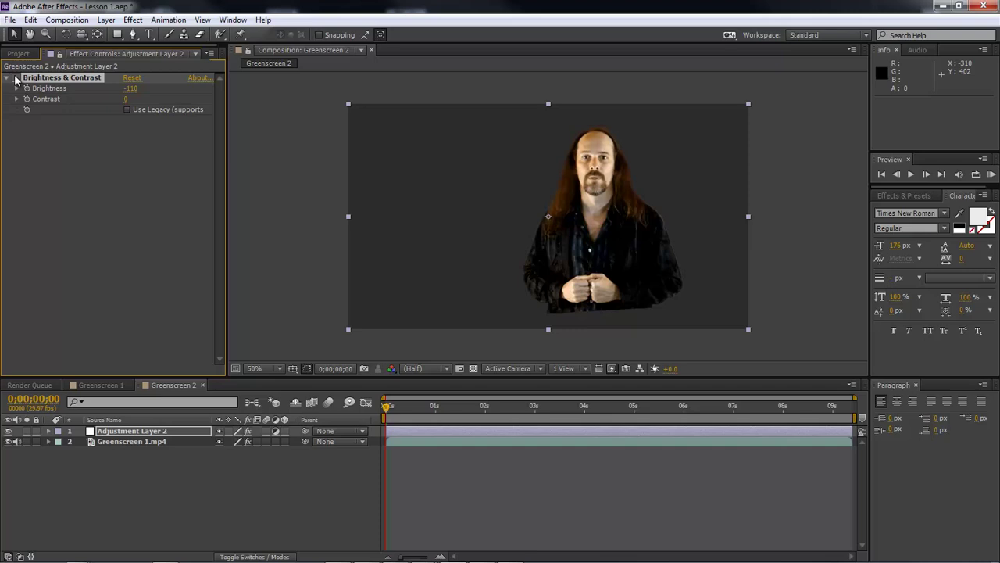
left_click(16, 78)
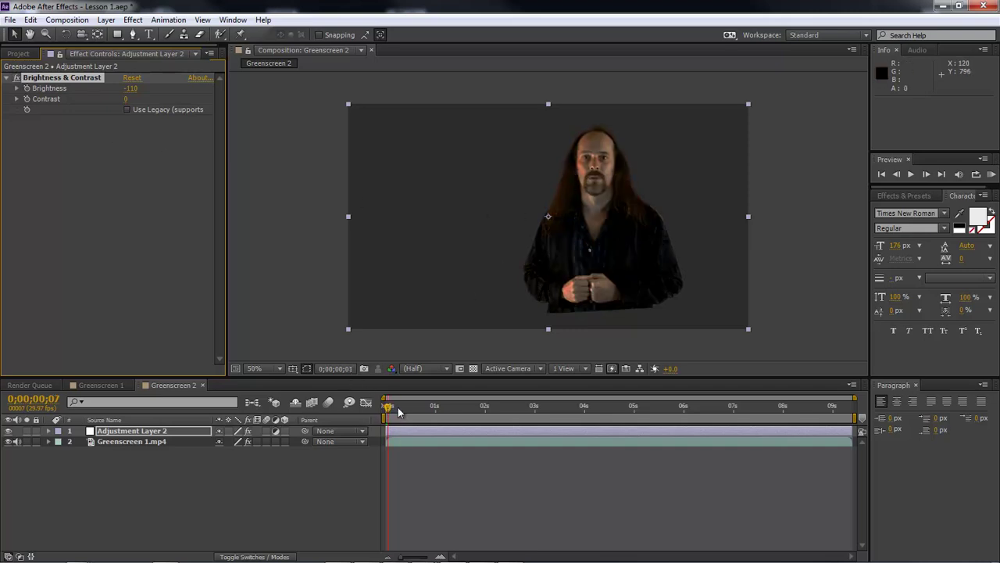
left_click_drag(387, 407, 419, 409)
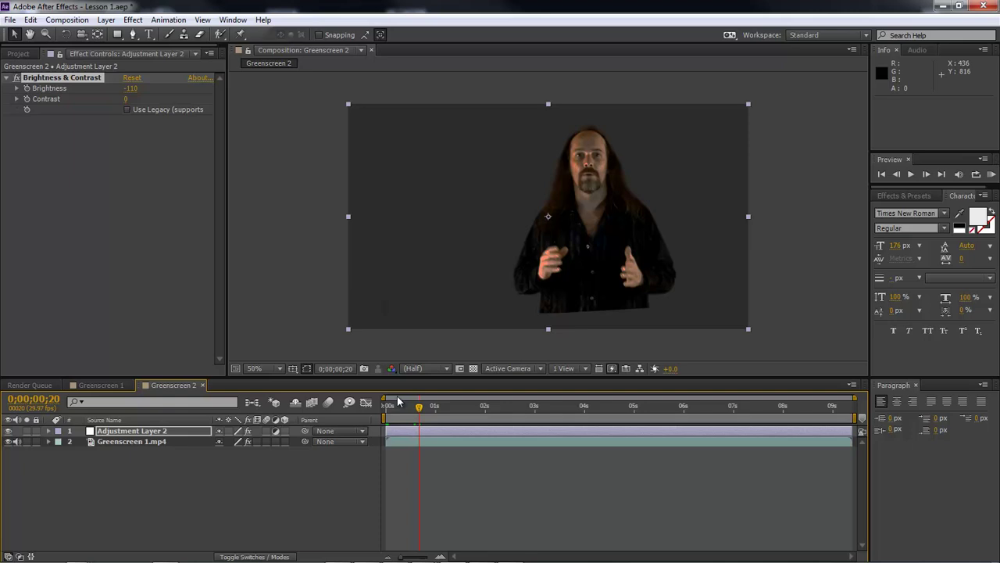
left_click_drag(426, 406, 446, 408)
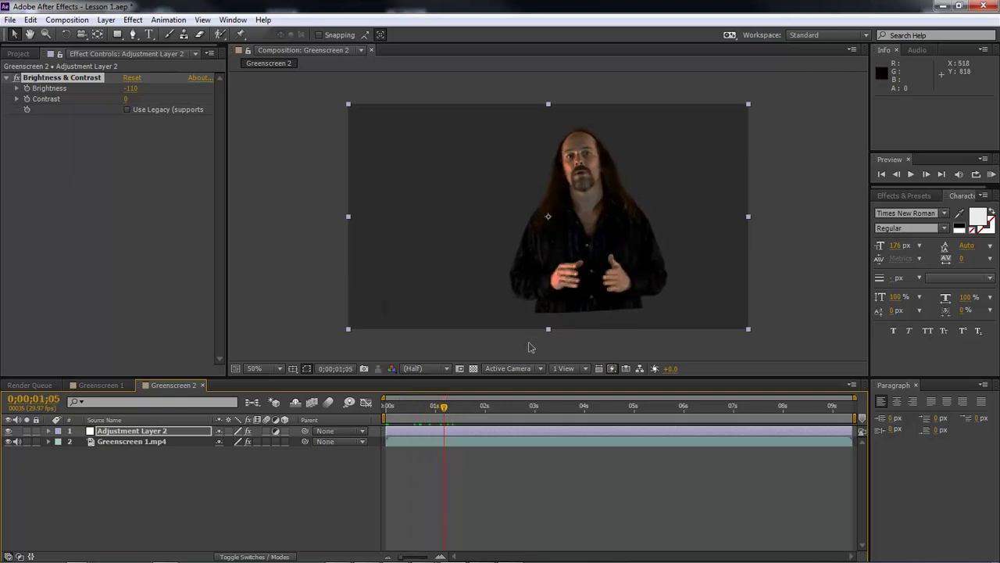
left_click(442, 410)
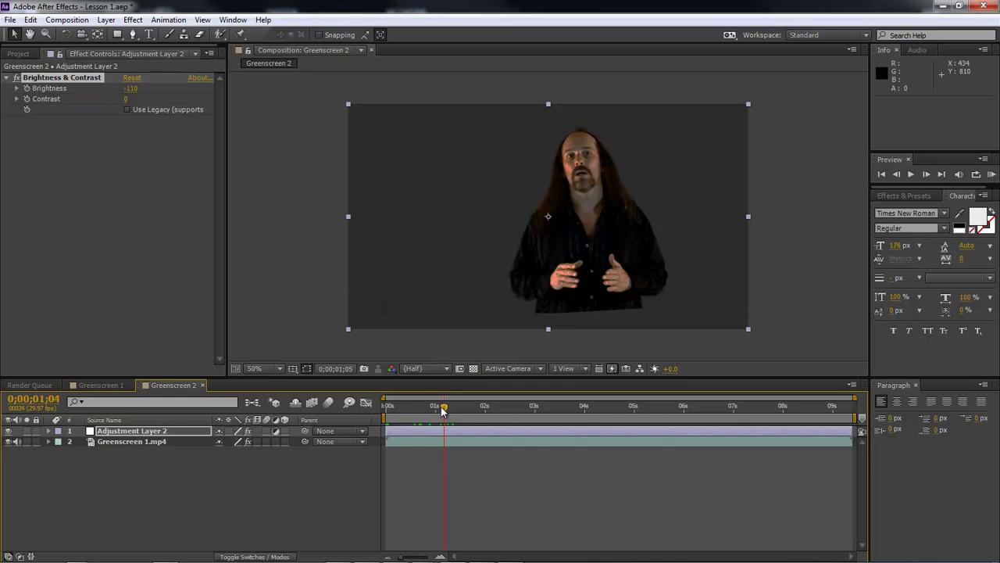
left_click_drag(443, 410, 409, 409)
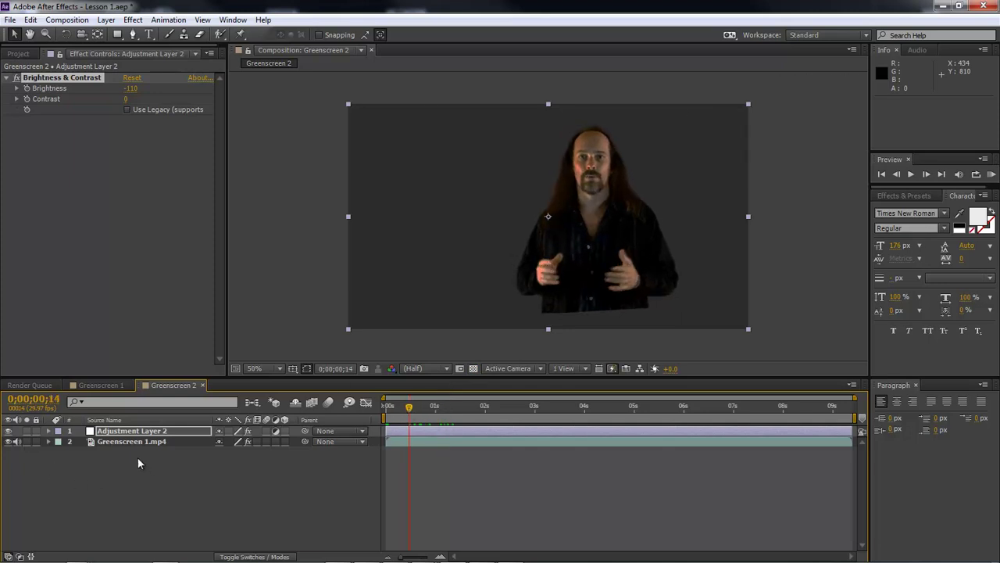
left_click(121, 443)
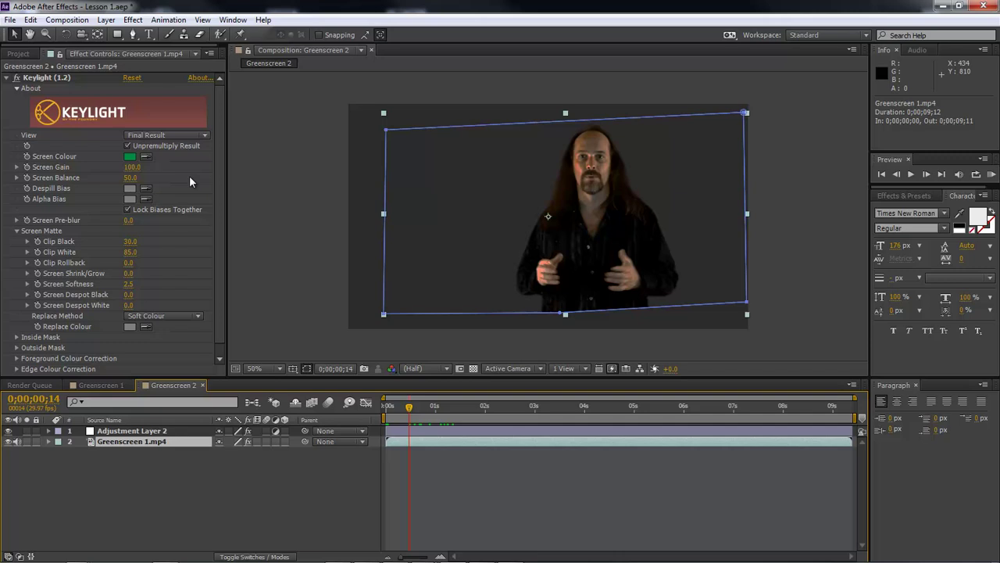
Enable Keylight's Foreground Colour Correction with Contrast -10, then play back from the start.
left_click(16, 359)
scroll(16, 361, "down", 2)
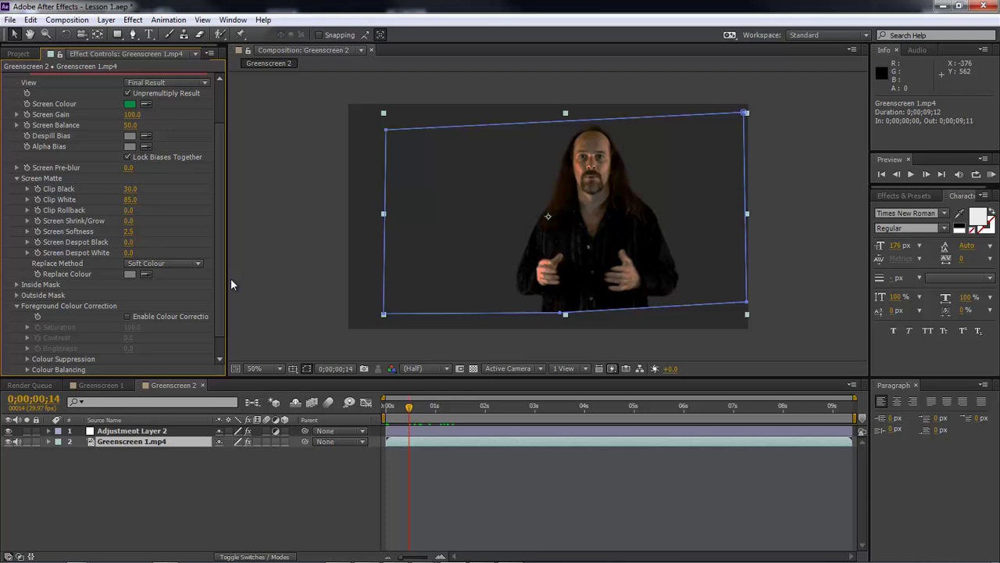
left_click(127, 315)
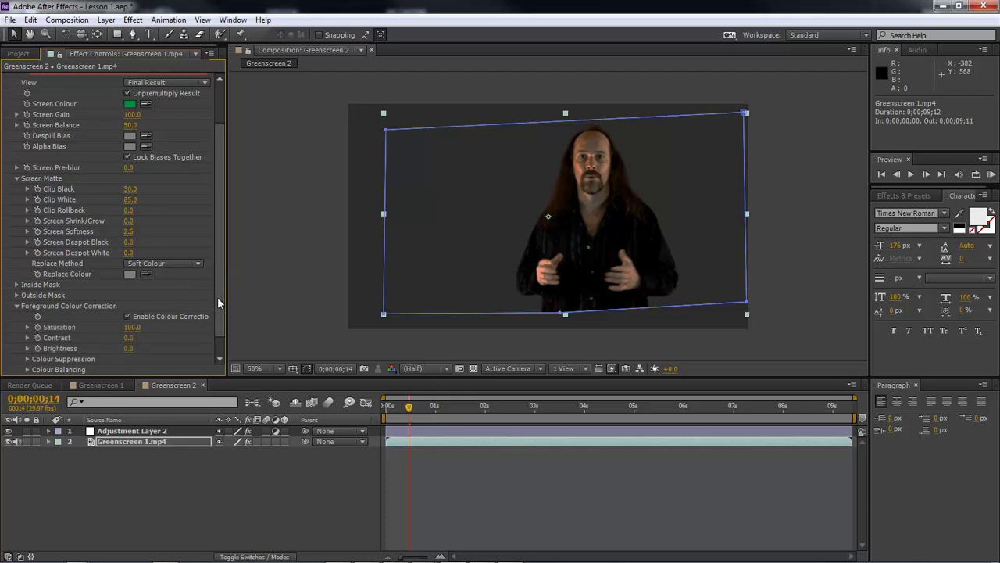
scroll(217, 297, "down", 1)
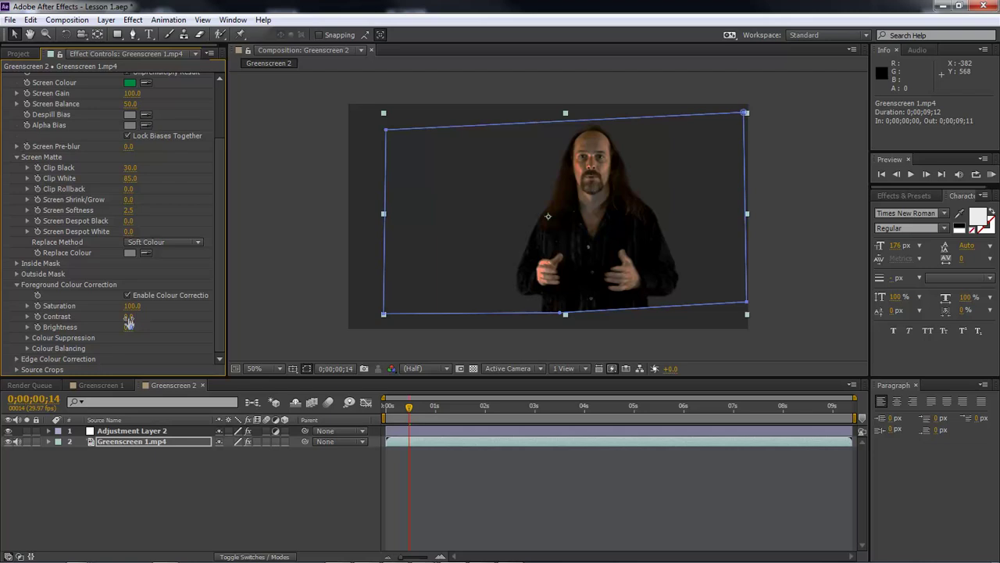
left_click(129, 317)
type("-10")
key("Return")
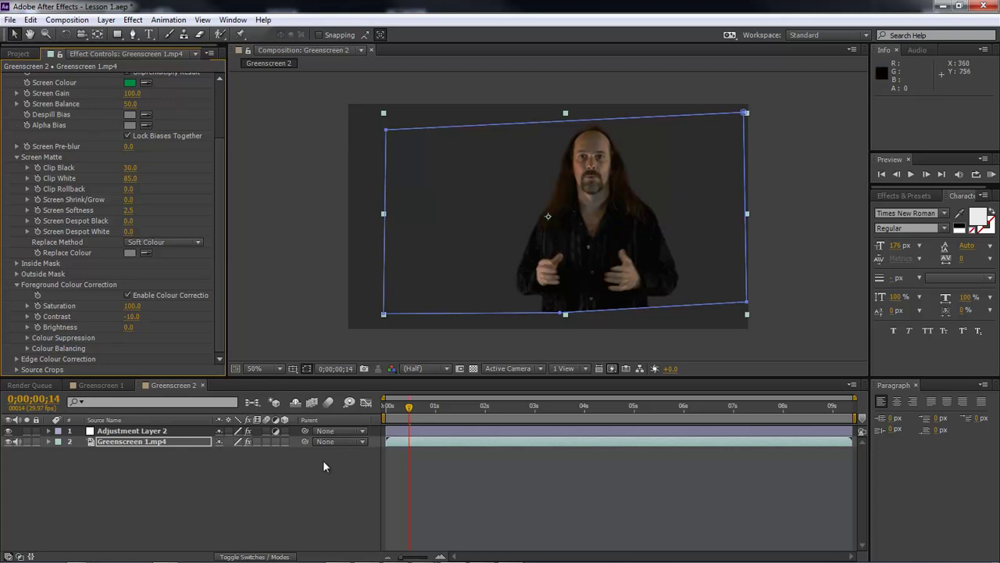
key("Home")
key("space")
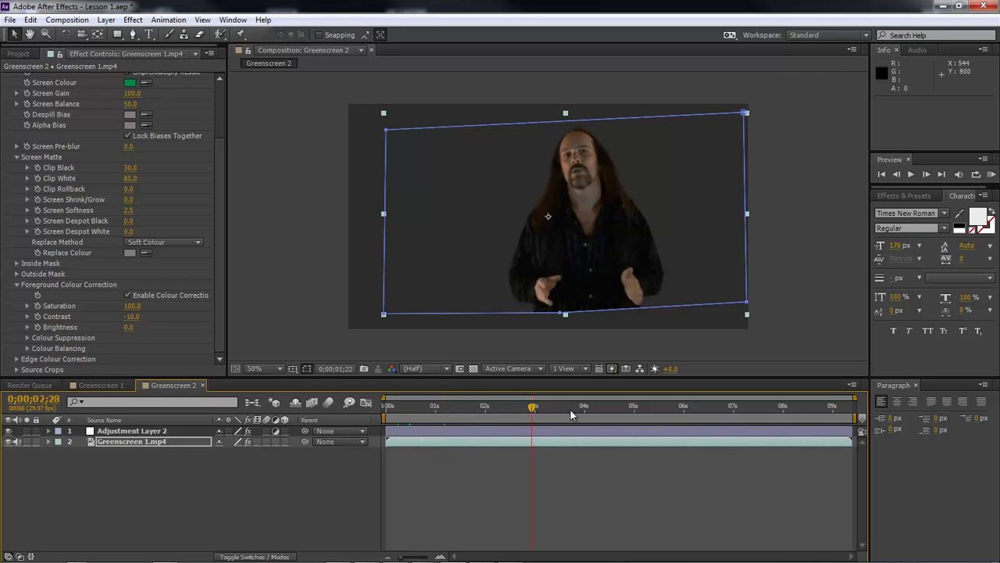
left_click(769, 257)
left_click_drag(556, 409, 688, 415)
left_click(205, 278)
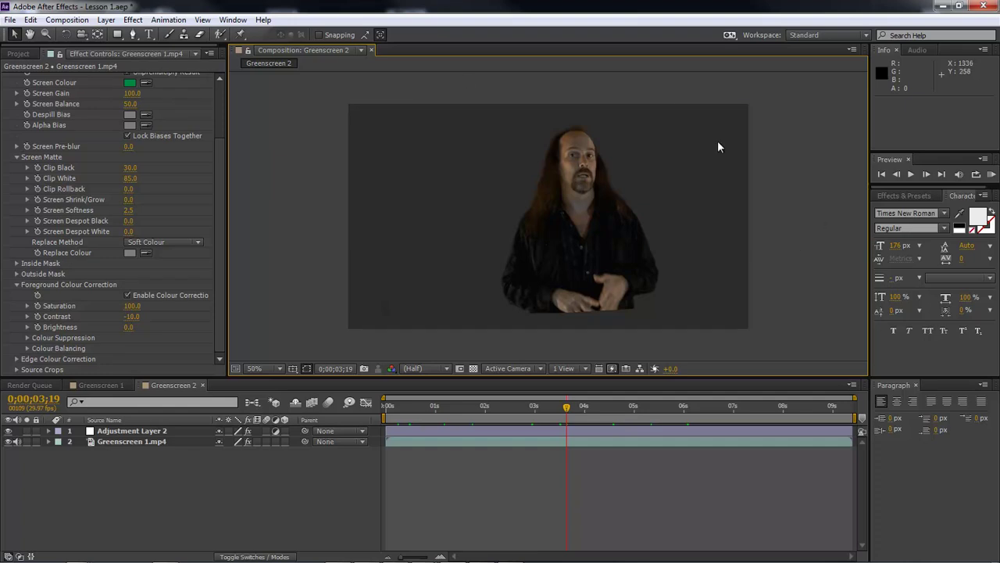
scroll(198, 249, "up", 5)
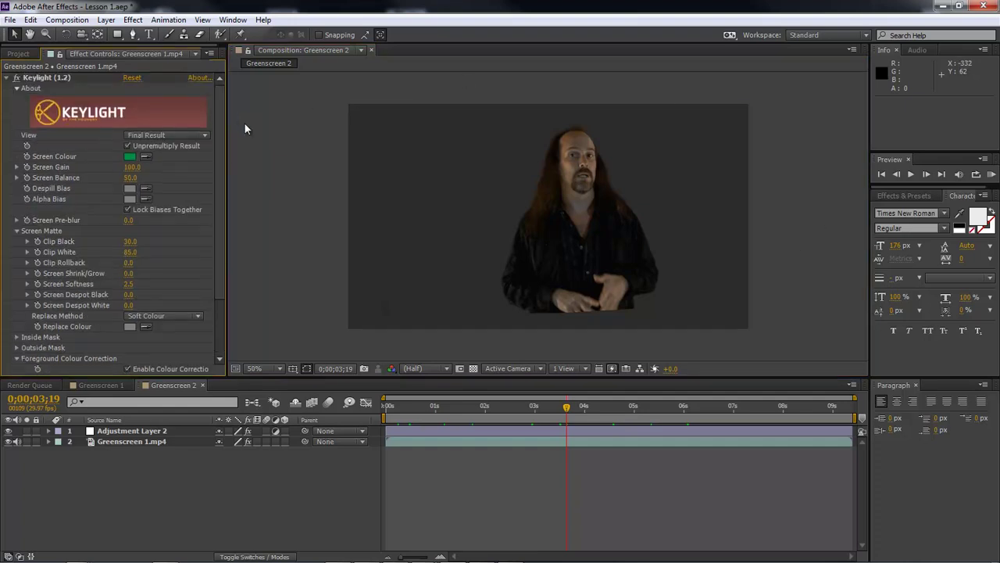